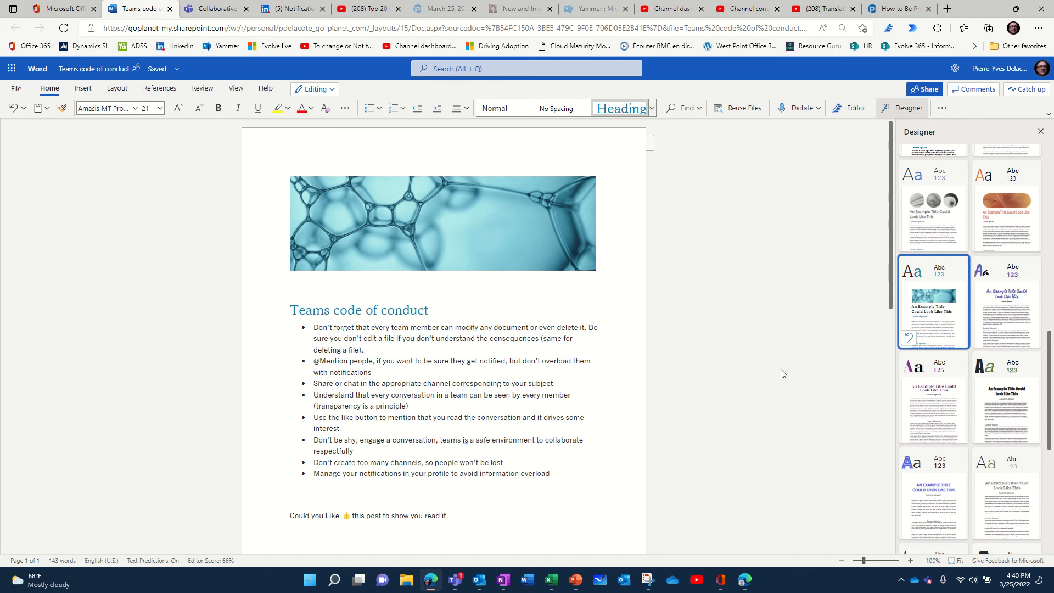
# Step: Close the Designer suggestions and insert a page break after "Enjoy collaboration"
pyautogui.scroll(-5, 1019, 384)
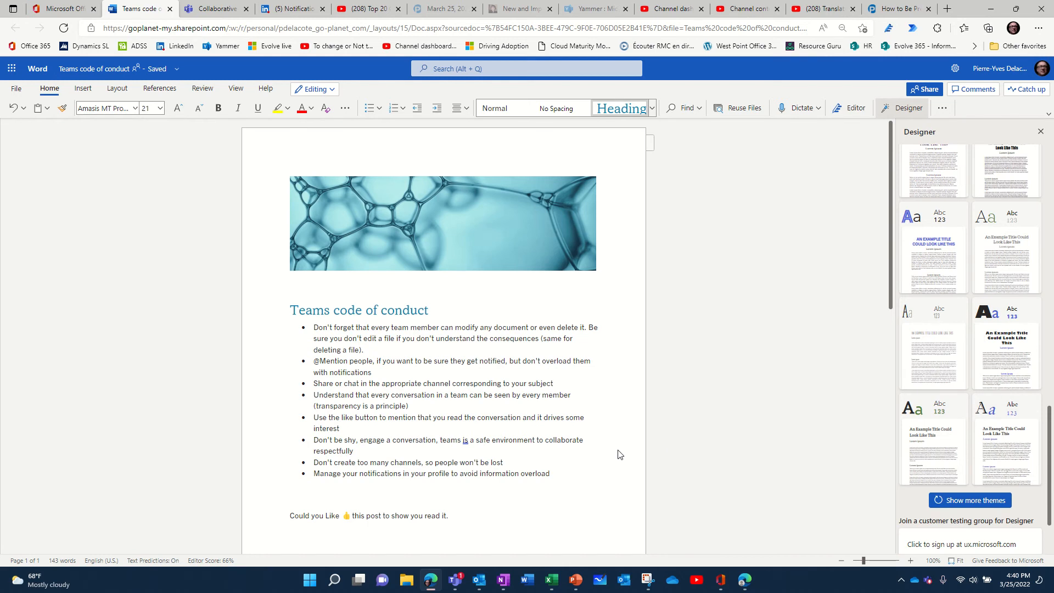
pyautogui.click(903, 107)
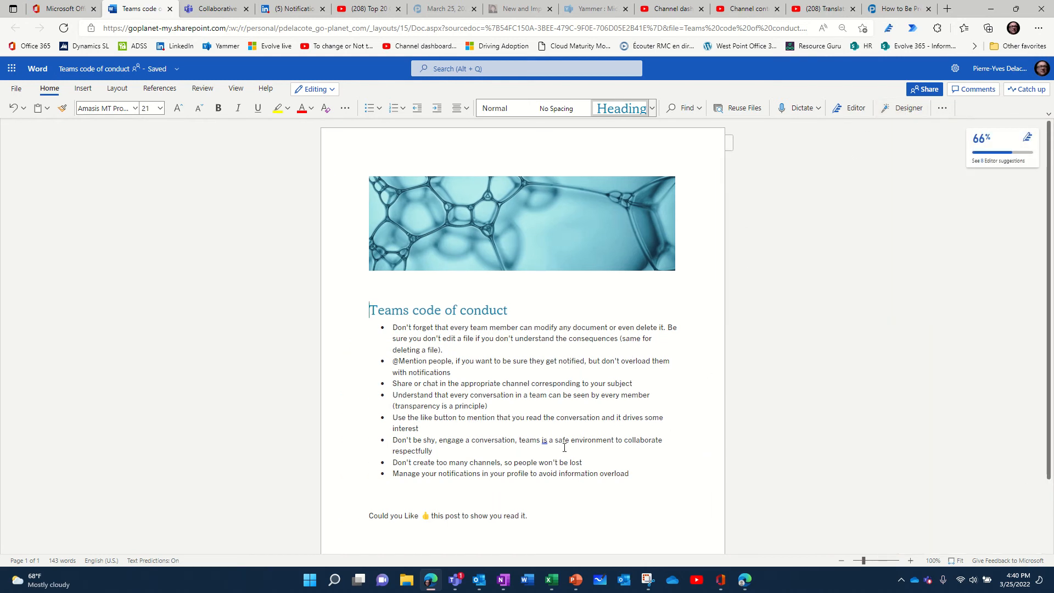
pyautogui.scroll(-2, 564, 448)
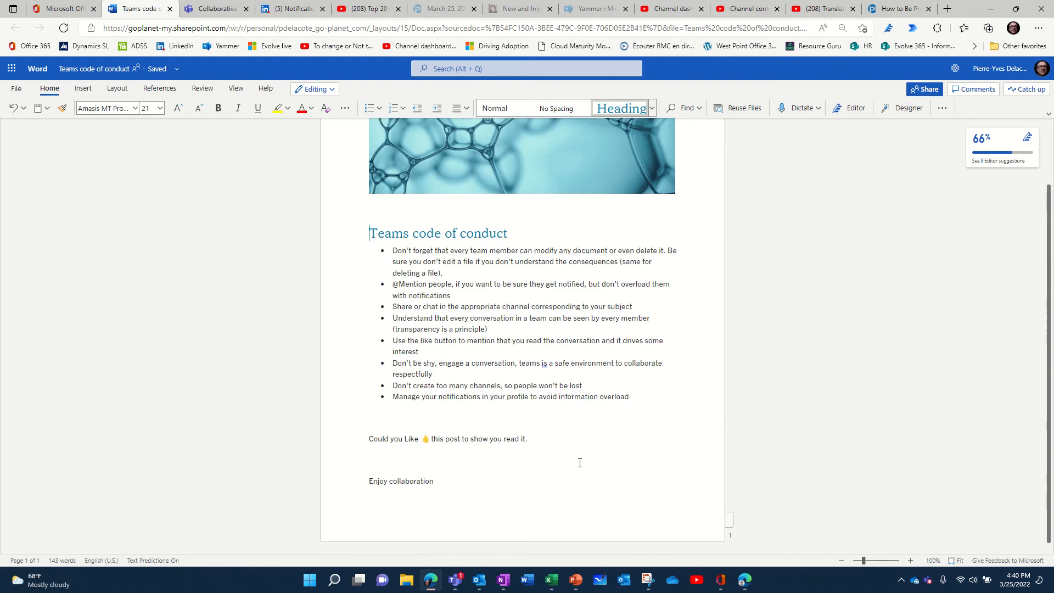
pyautogui.click(478, 477)
pyautogui.hotkey('ctrl', 'Return')
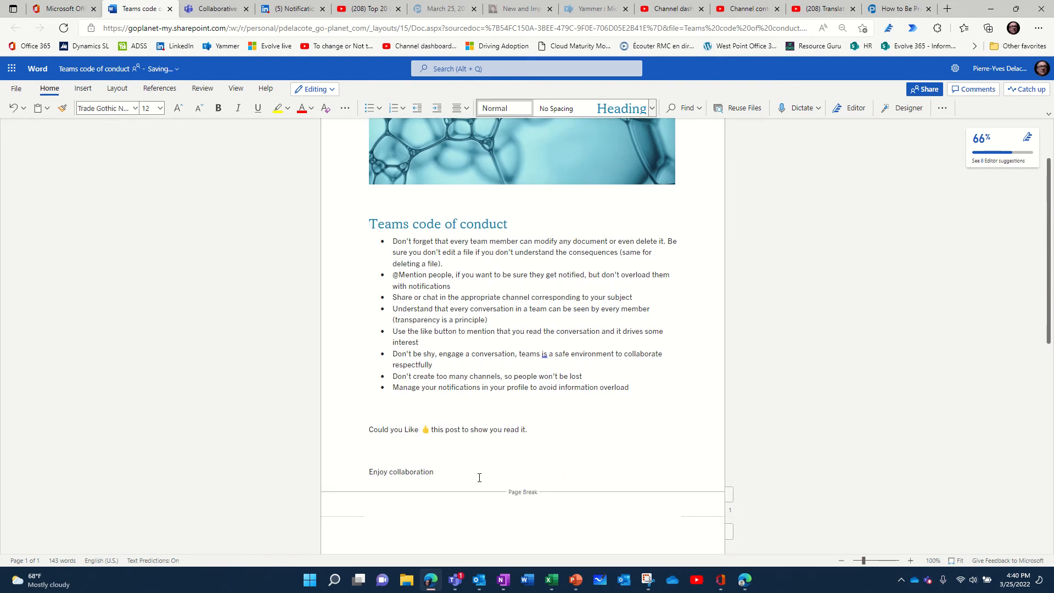
# Step: Dictate "So let's try to dictate into word. It works like a charm." on the new page and stop the dictation
pyautogui.scroll(-3, 514, 384)
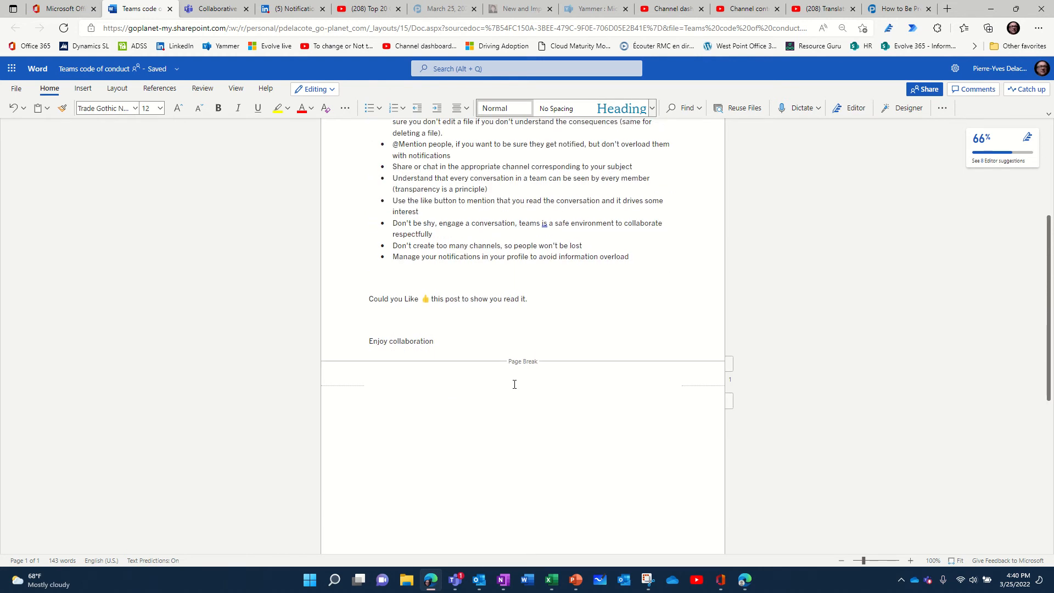
pyautogui.click(798, 109)
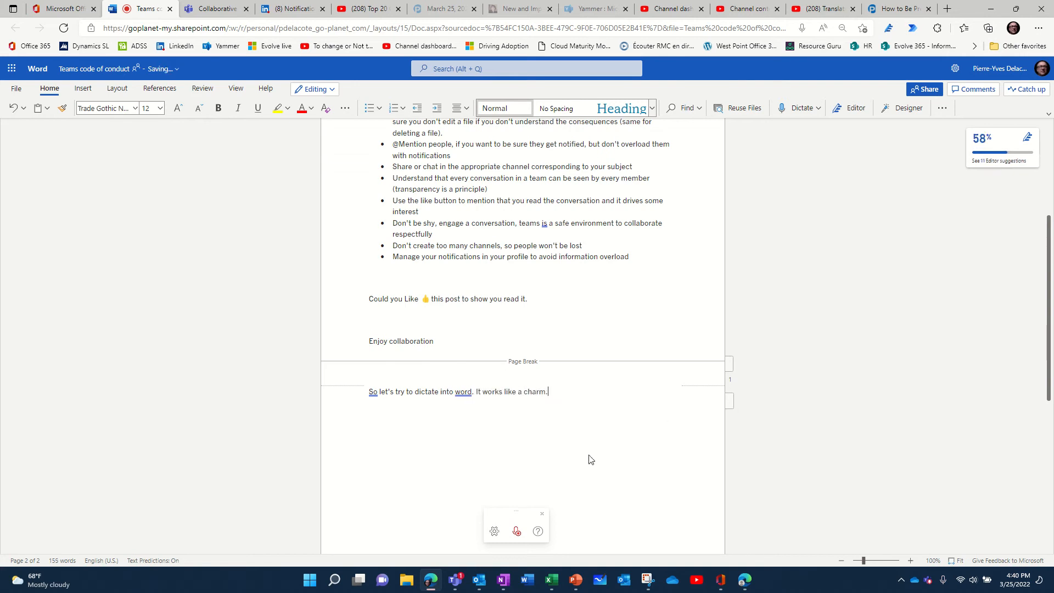
pyautogui.click(515, 530)
# Step: Review the Editor's grammar suggestions and correct the dictated sentence to "So, let's try to dictate into Word."
pyautogui.click(994, 159)
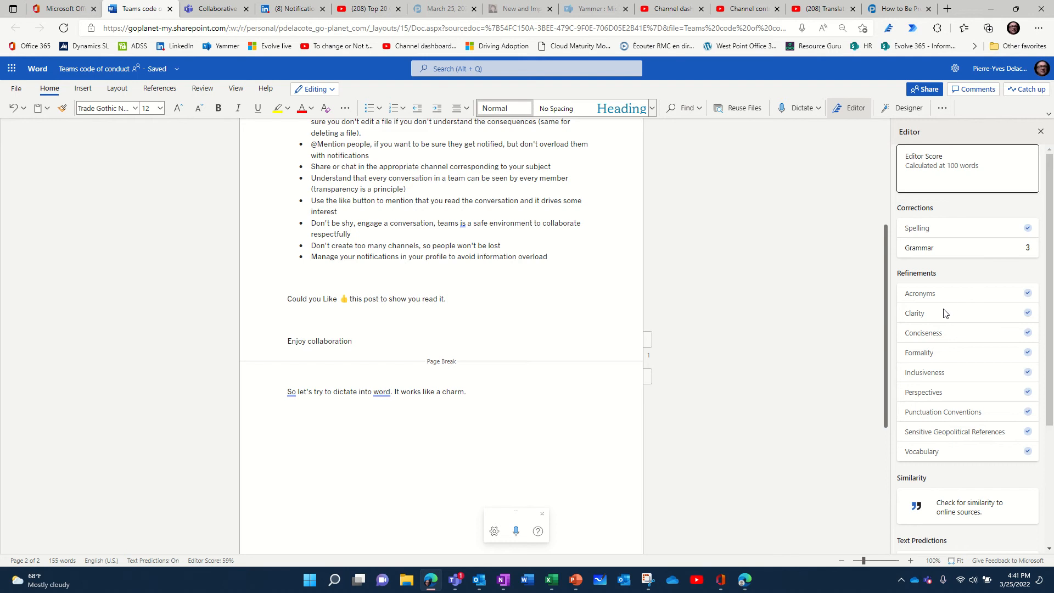
pyautogui.click(931, 253)
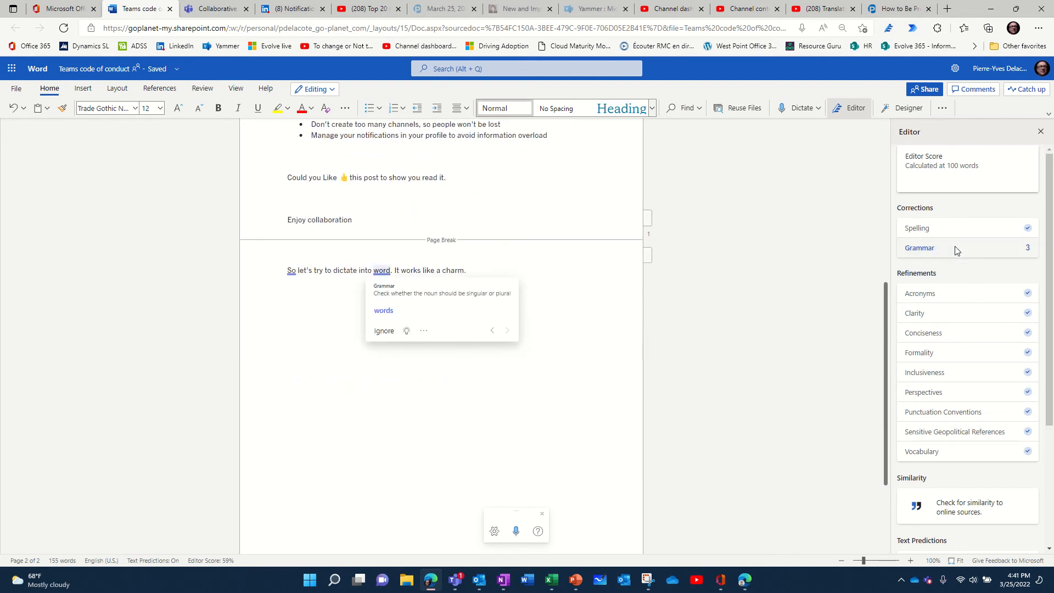
pyautogui.click(955, 254)
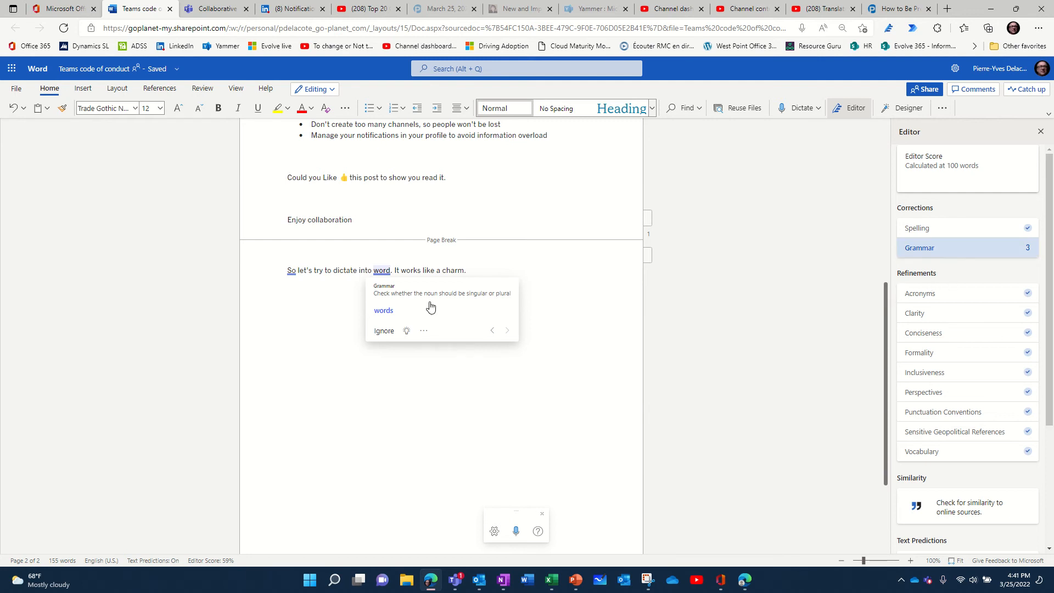
pyautogui.click(379, 270)
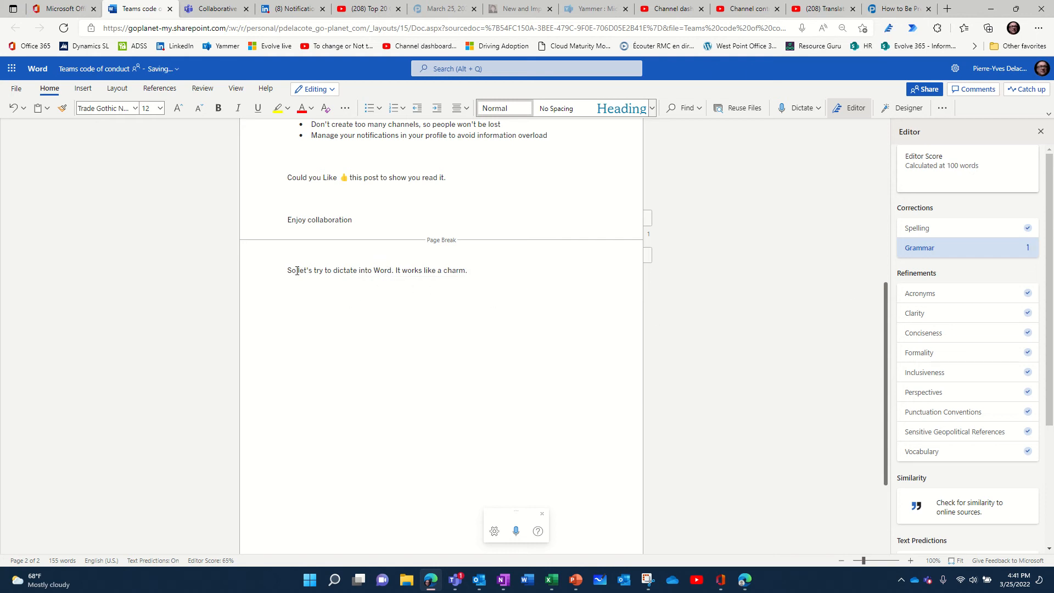
pyautogui.write(',')
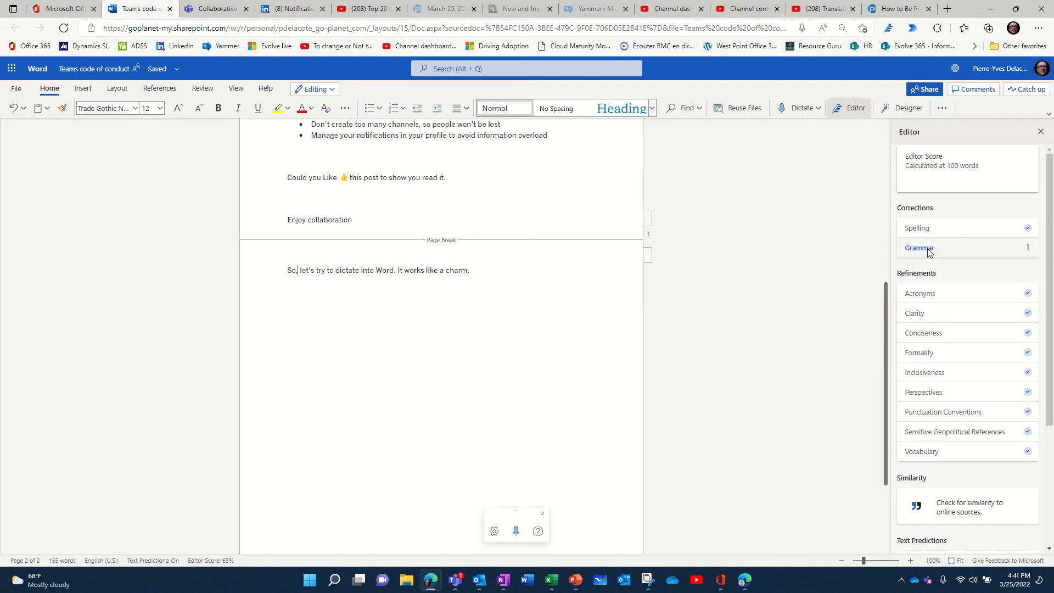
# Step: Capitalize "Teams" in the "Don't be shy" bullet, and close the Editor and dictation tools
pyautogui.scroll(5, 543, 272)
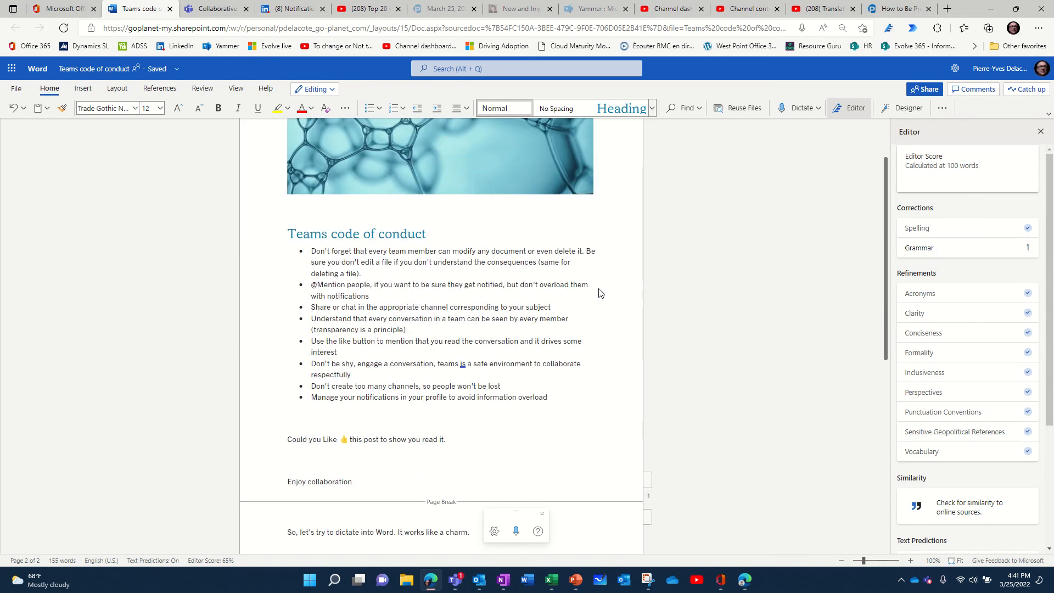
pyautogui.scroll(2, 599, 293)
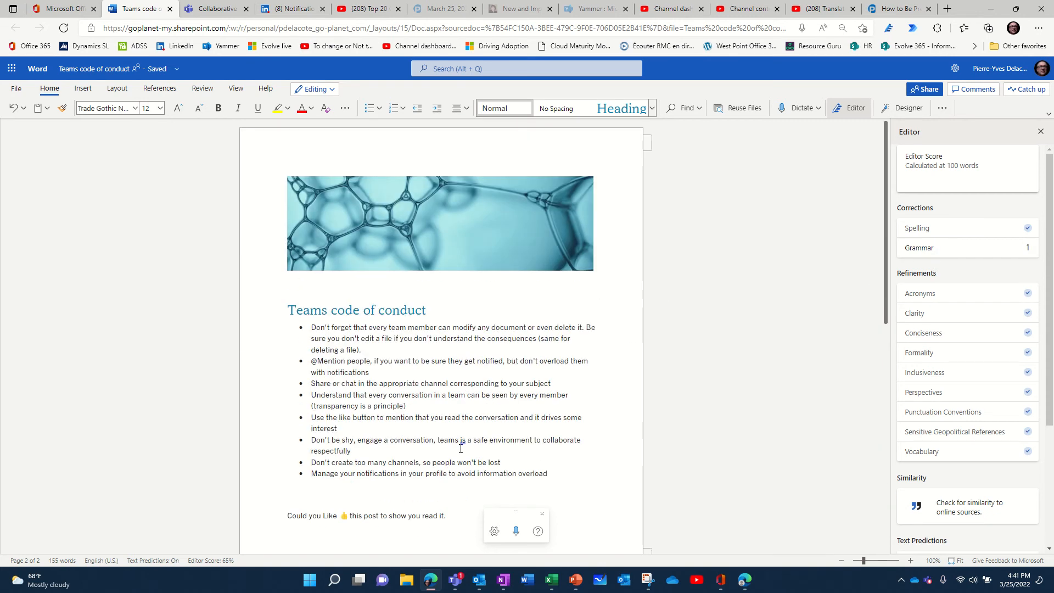
pyautogui.click(440, 439)
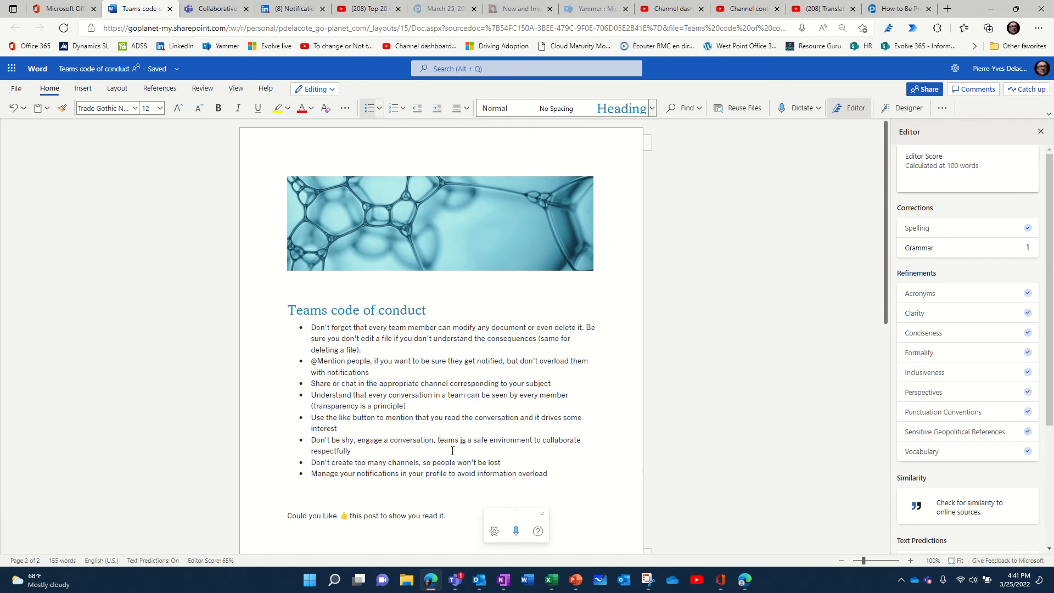
pyautogui.write('T')
pyautogui.press('Delete')
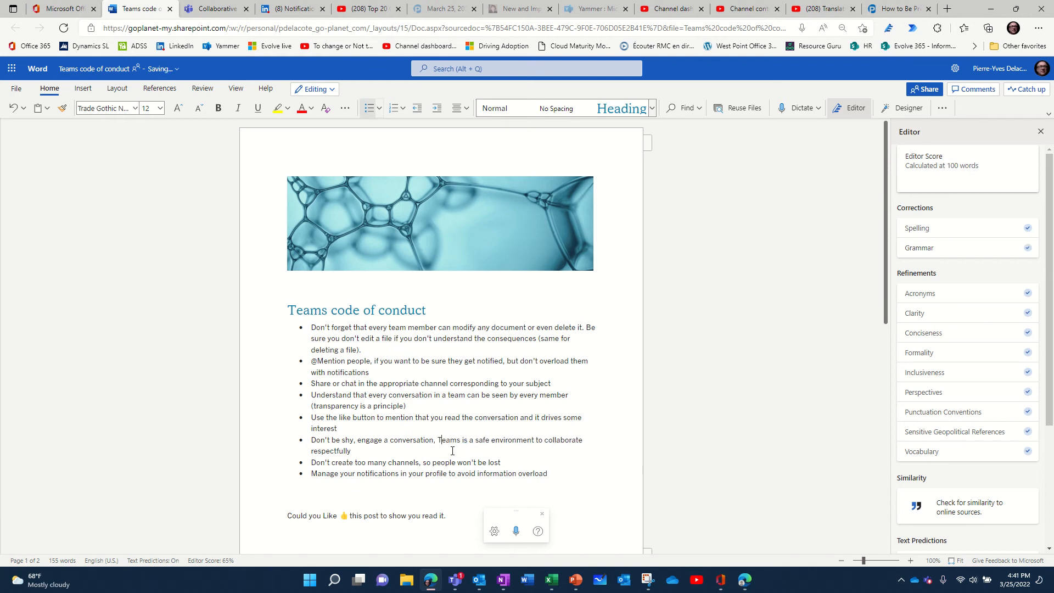
pyautogui.click(455, 450)
pyautogui.click(854, 109)
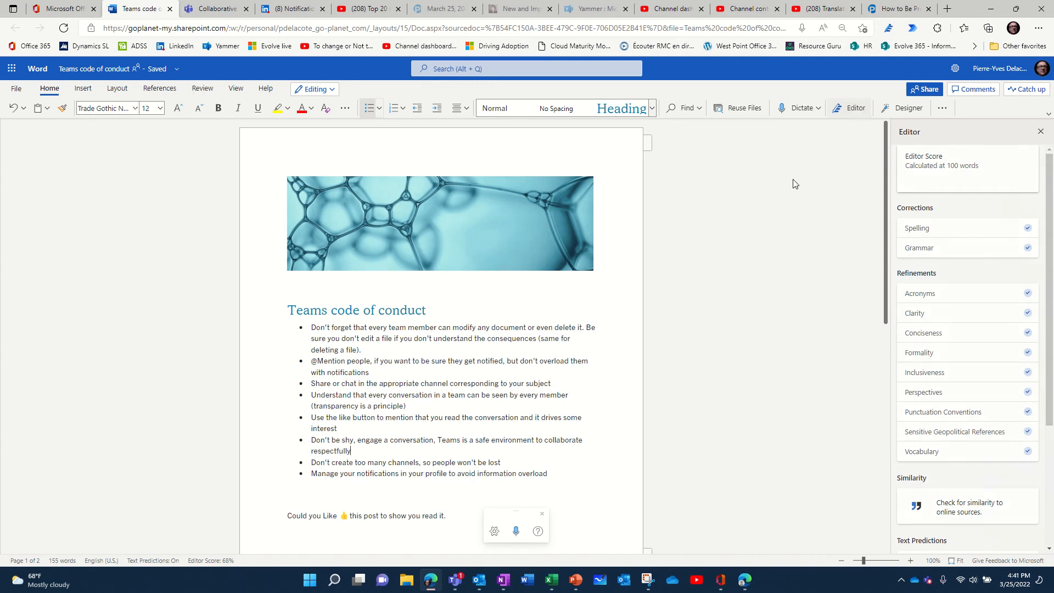
pyautogui.click(542, 514)
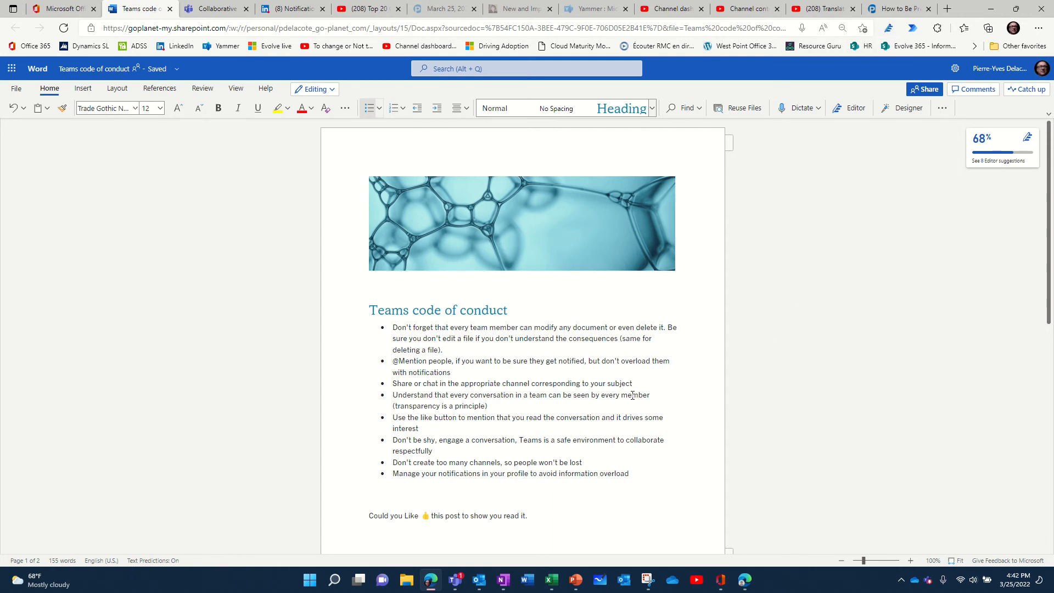
# Step: Start reusing files on the blank line below the dictated sentence and open the "First steps for a Teams owner" presentation's slides
pyautogui.scroll(-3, 620, 387)
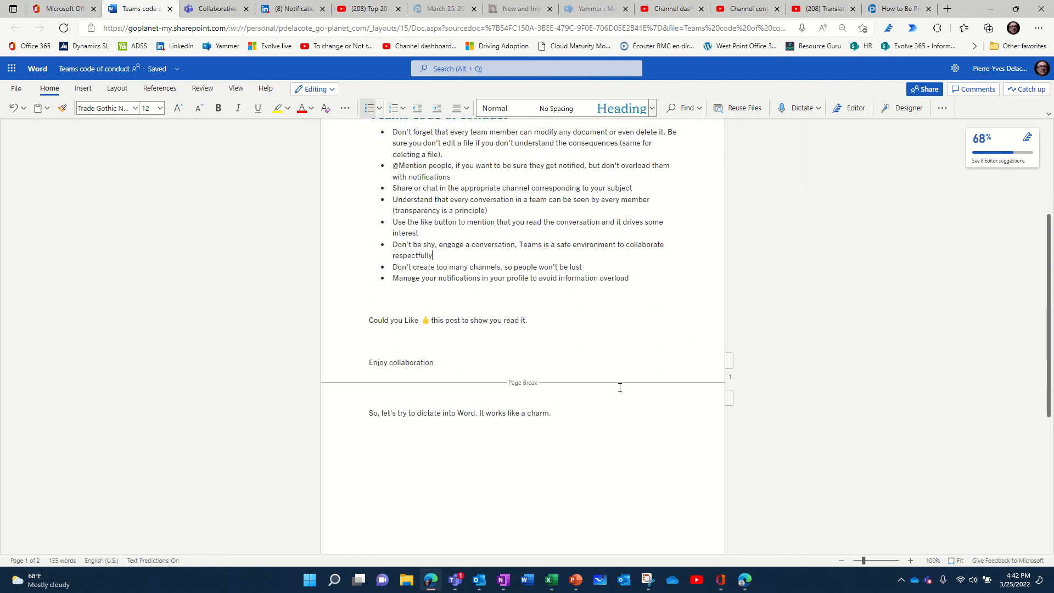
pyautogui.click(375, 439)
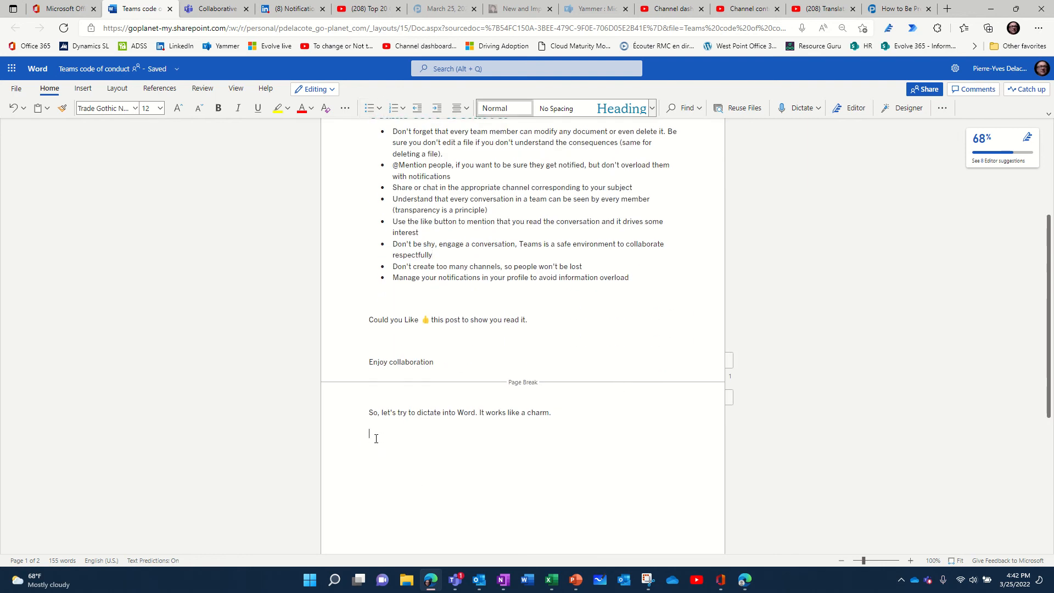
pyautogui.click(84, 89)
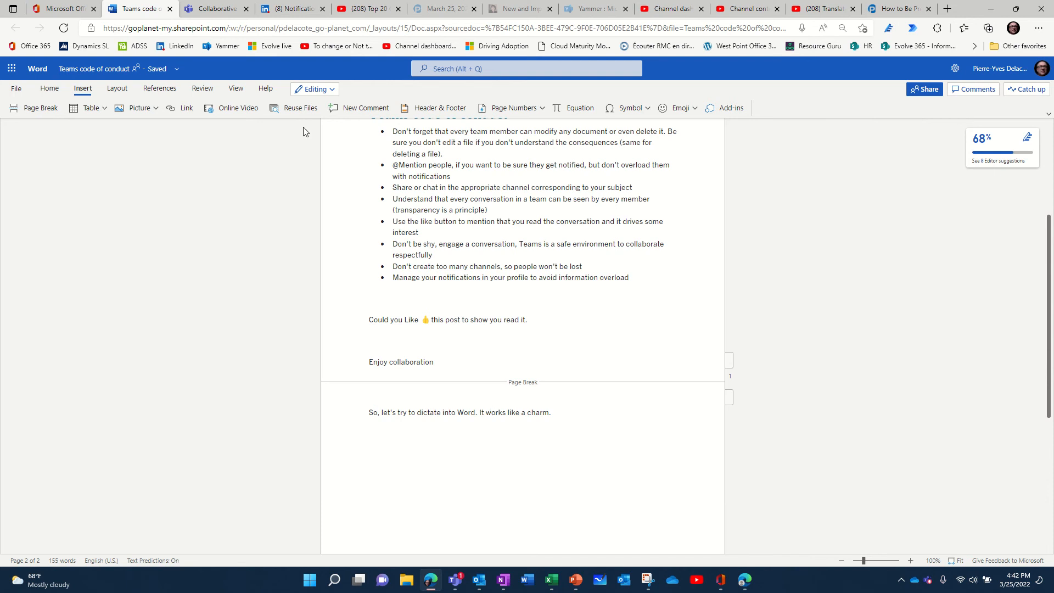
pyautogui.click(293, 110)
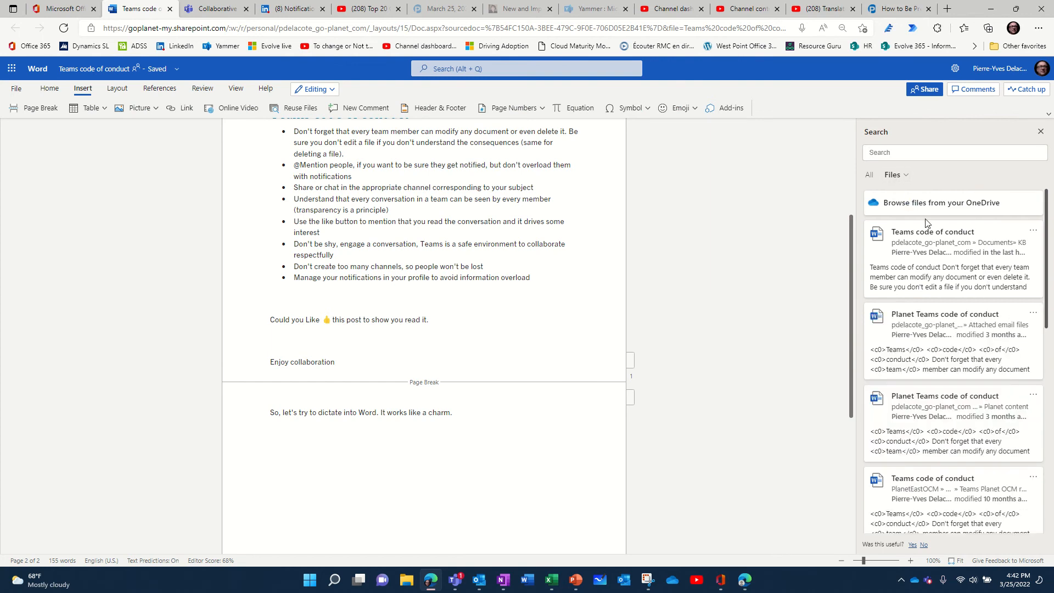
pyautogui.scroll(-1, 948, 366)
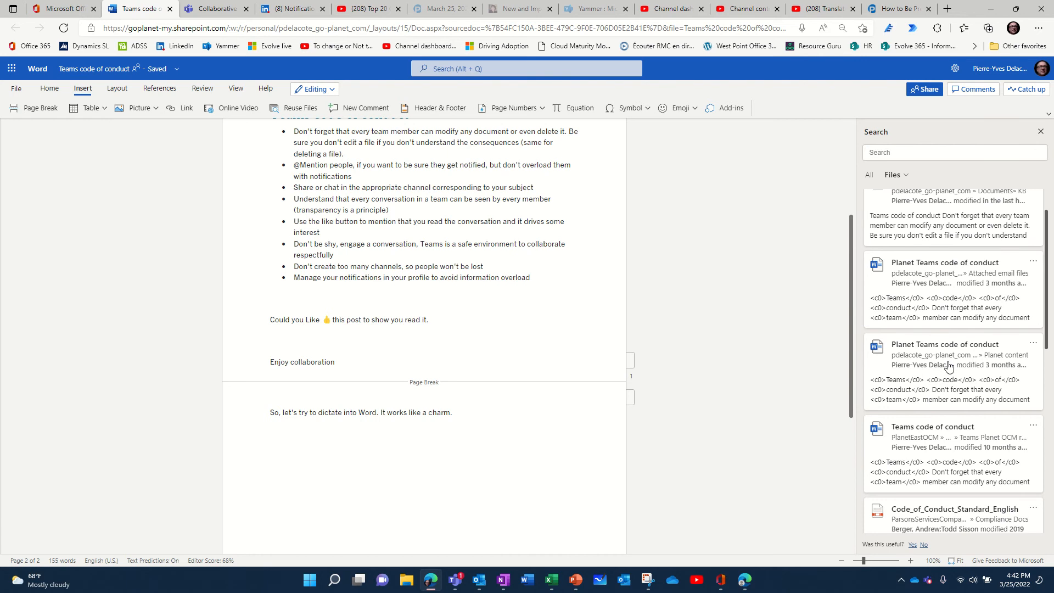
pyautogui.scroll(-5, 948, 366)
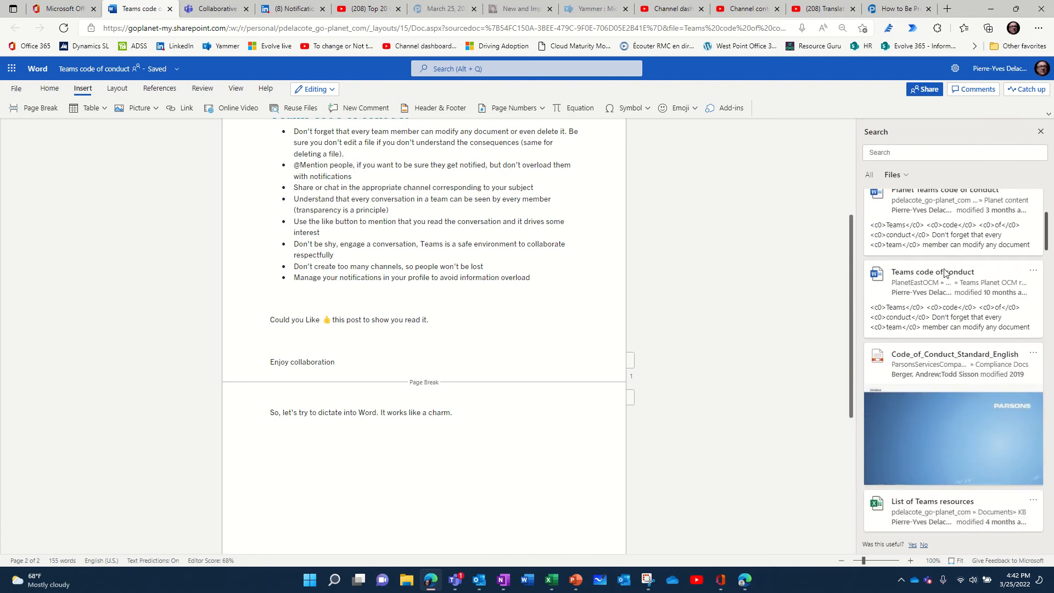
pyautogui.scroll(-3, 955, 375)
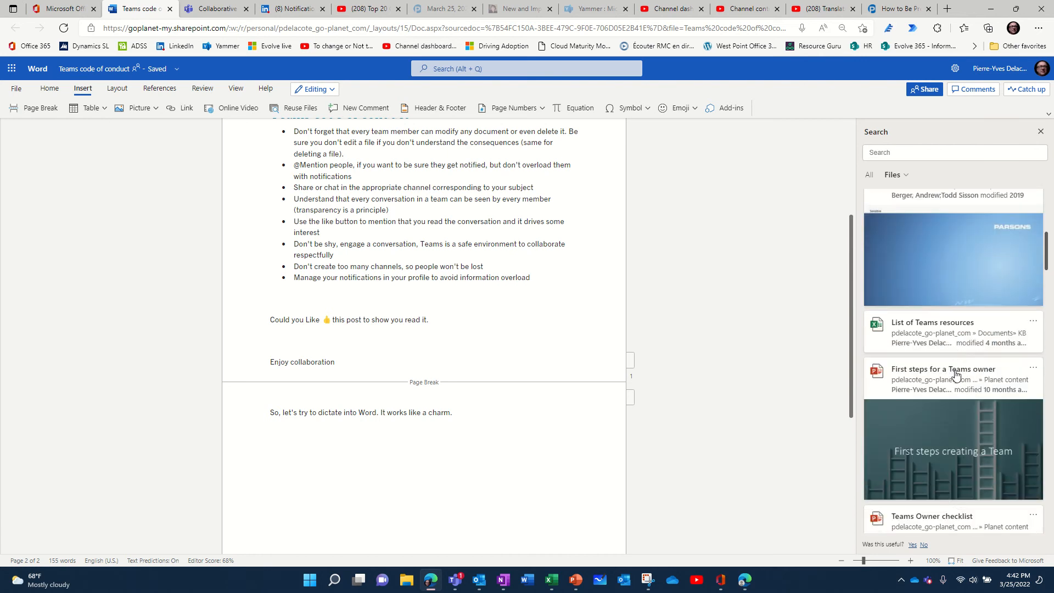
pyautogui.scroll(-1, 955, 375)
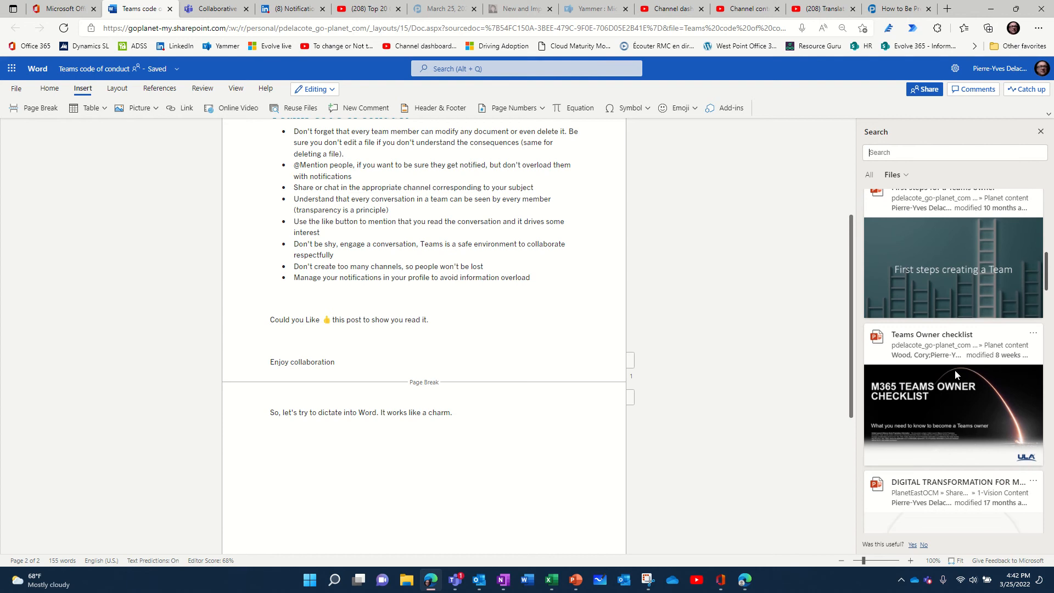
pyautogui.scroll(1, 955, 375)
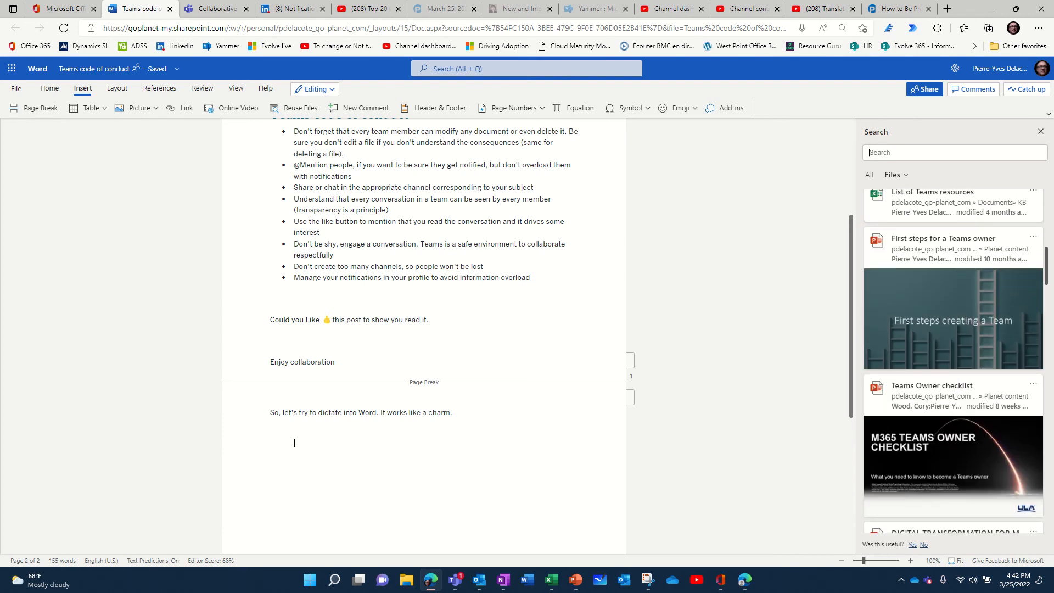
pyautogui.click(951, 339)
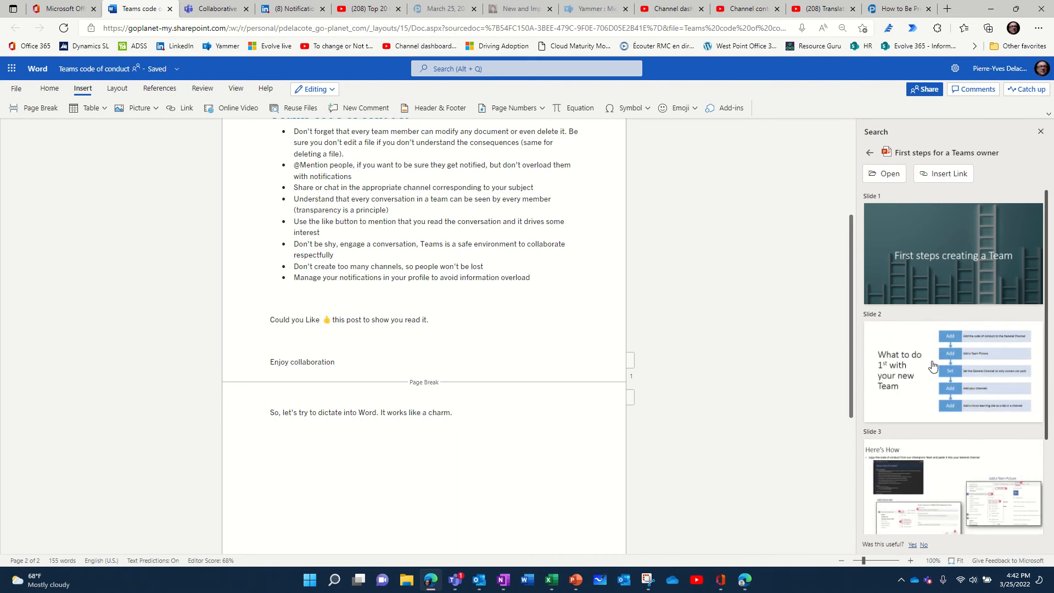
# Step: Insert slide 2, "What to do 1st with your new Team", and a link to its source presentation below the dictated sentence
pyautogui.scroll(-1, 1005, 357)
pyautogui.scroll(-2, 1004, 357)
pyautogui.moveTo(956, 372)
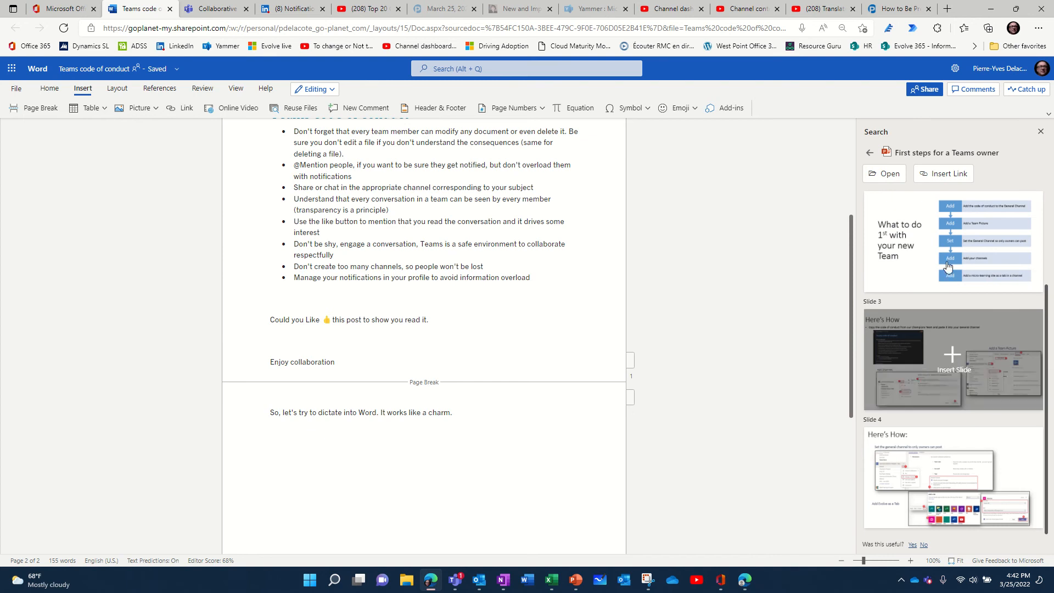
pyautogui.click(952, 240)
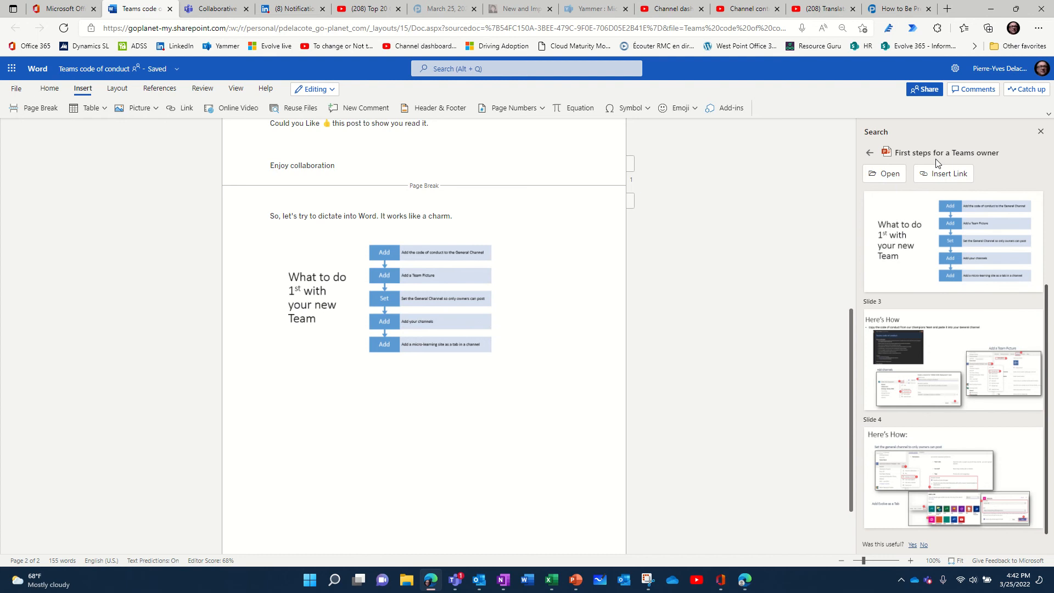
pyautogui.click(944, 177)
# Step: Return to the list of reusable files and look through the suggested documents and presentations
pyautogui.click(869, 153)
pyautogui.scroll(-5, 961, 381)
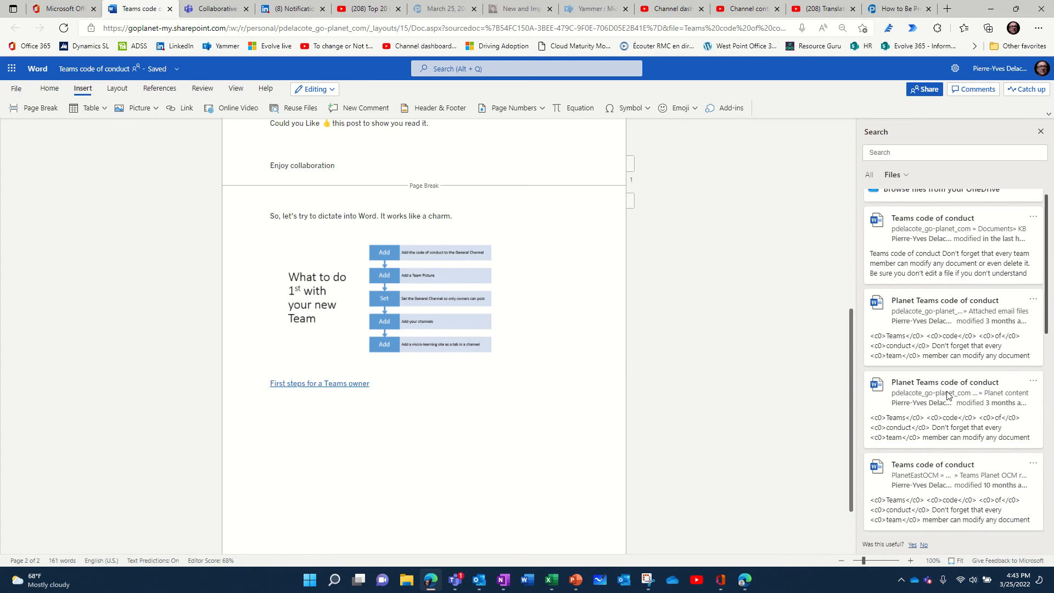
pyautogui.scroll(-10, 946, 403)
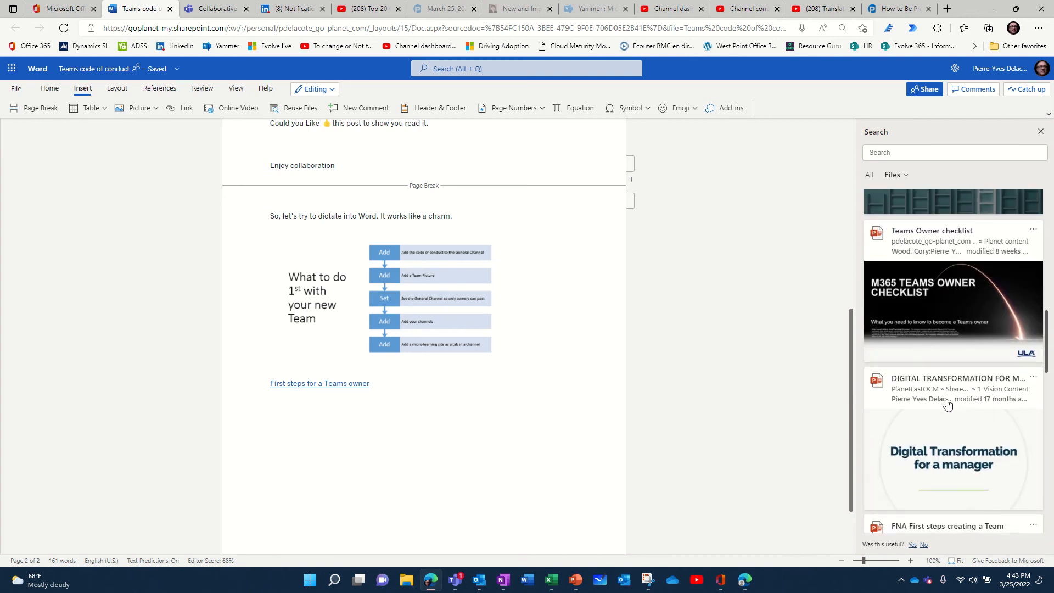
pyautogui.scroll(-2, 947, 405)
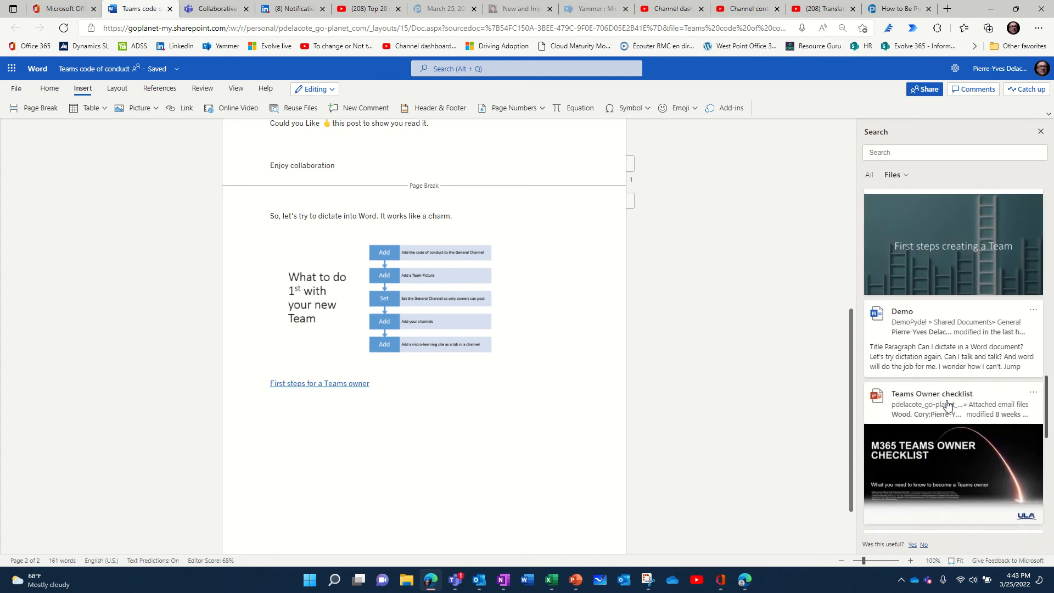
pyautogui.scroll(-10, 946, 405)
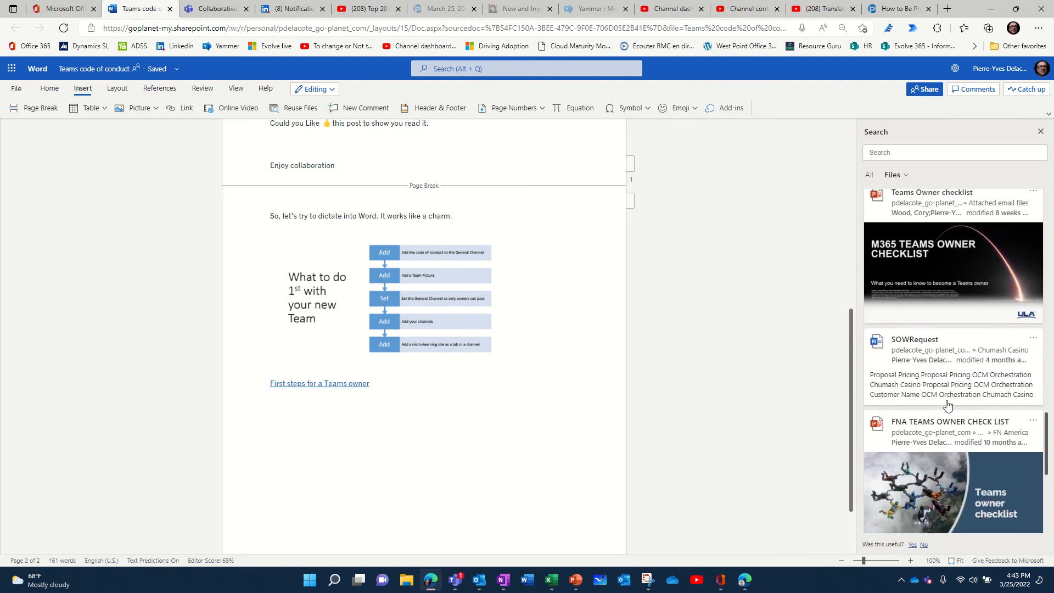
pyautogui.scroll(-10, 946, 405)
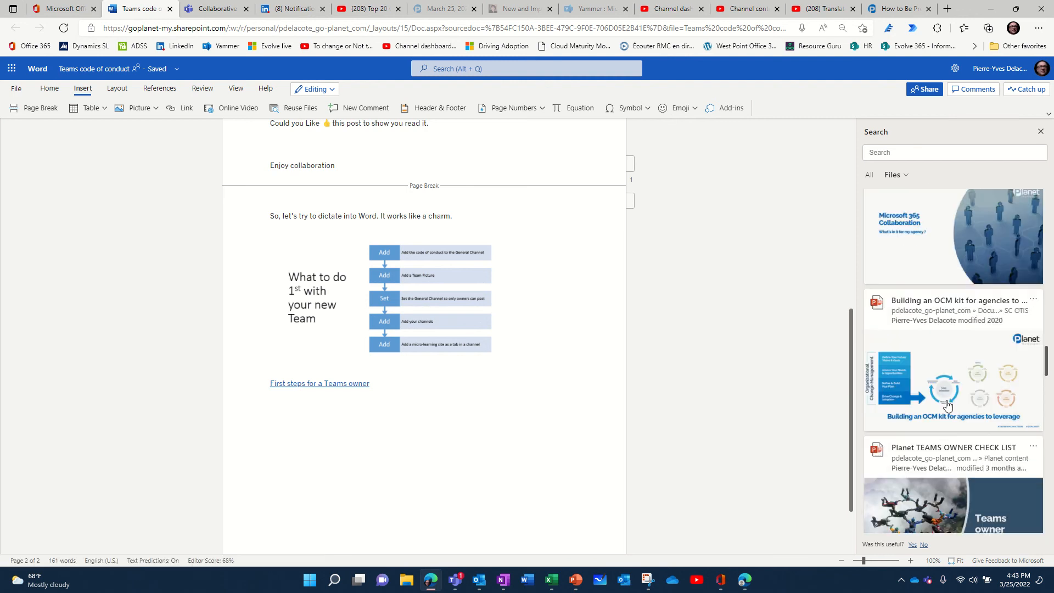
pyautogui.scroll(-10, 946, 405)
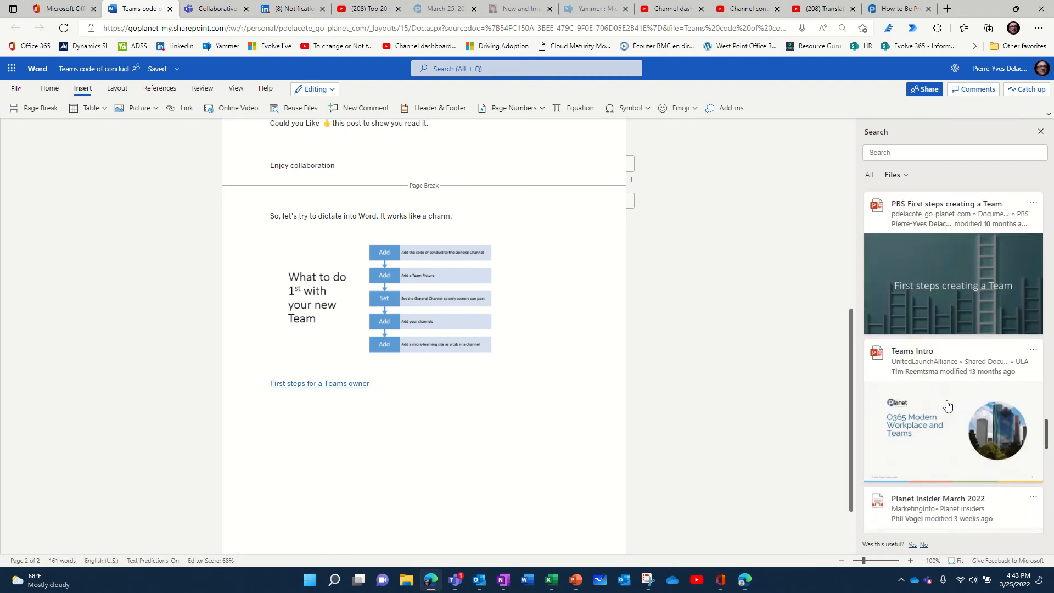
# Step: Insert paragraph 3 of the "PHI and TEAMS" document, about sharing PHI with guests, below the "First steps for a Teams owner" link
pyautogui.scroll(-3, 947, 406)
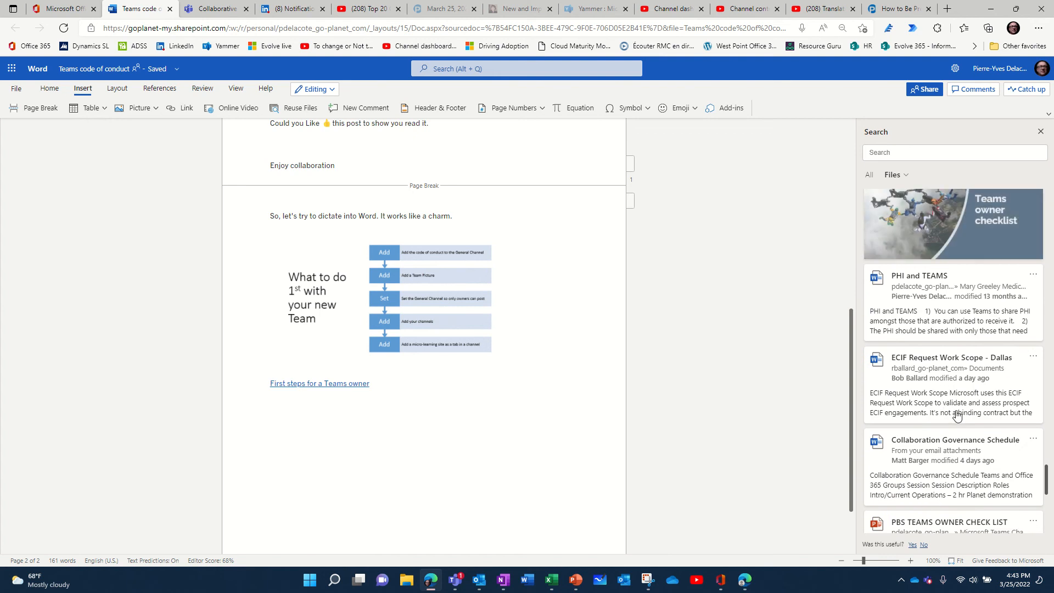
pyautogui.click(945, 325)
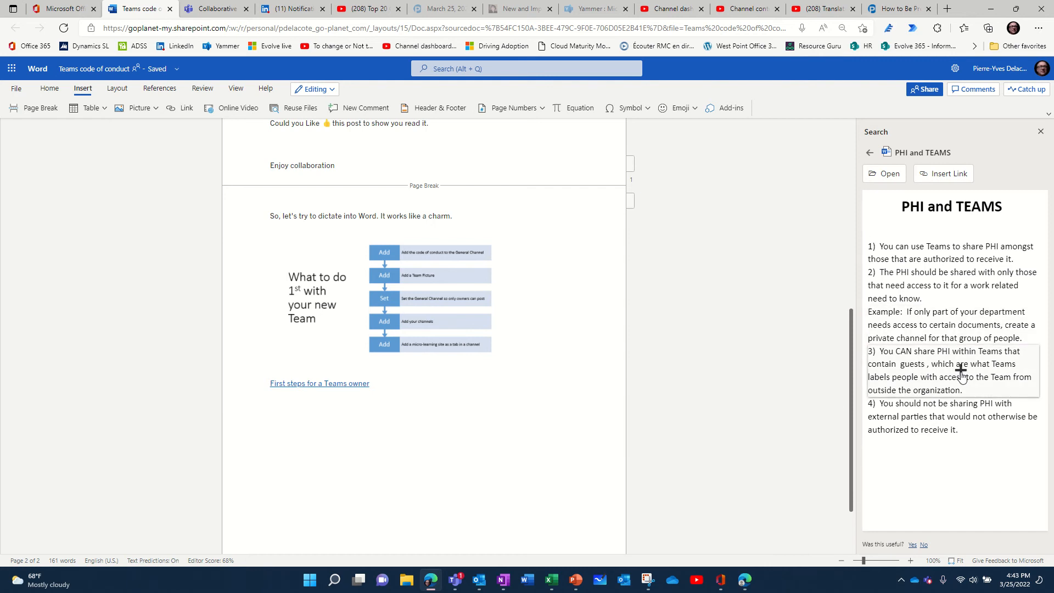
pyautogui.moveTo(959, 374); pyautogui.dragTo(271, 404)
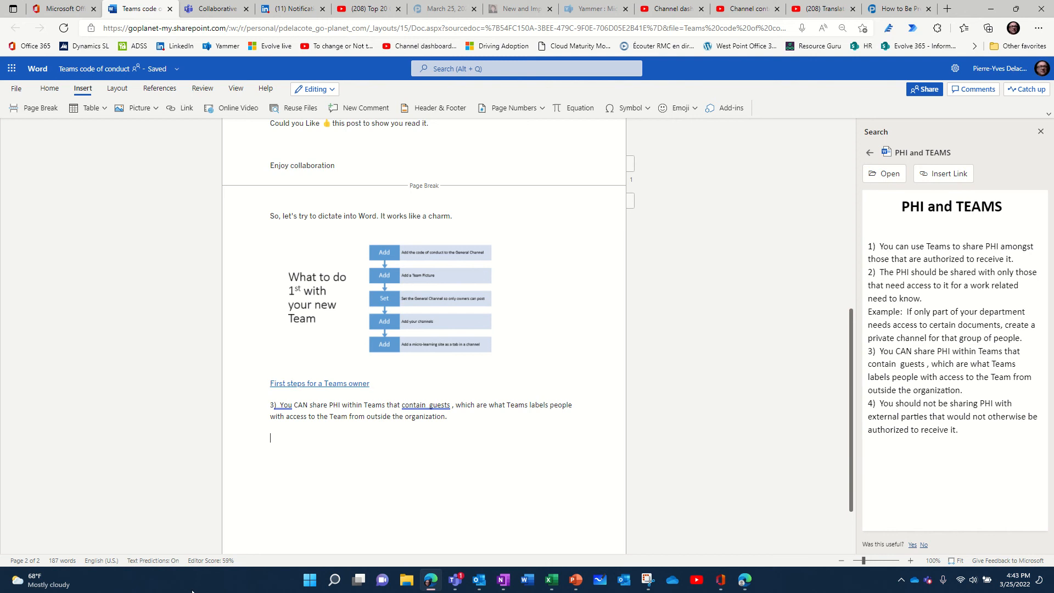
# Step: Go back to the reusable files, widen the search to all result types, and look through the suggested answers, web pages and media
pyautogui.click(870, 153)
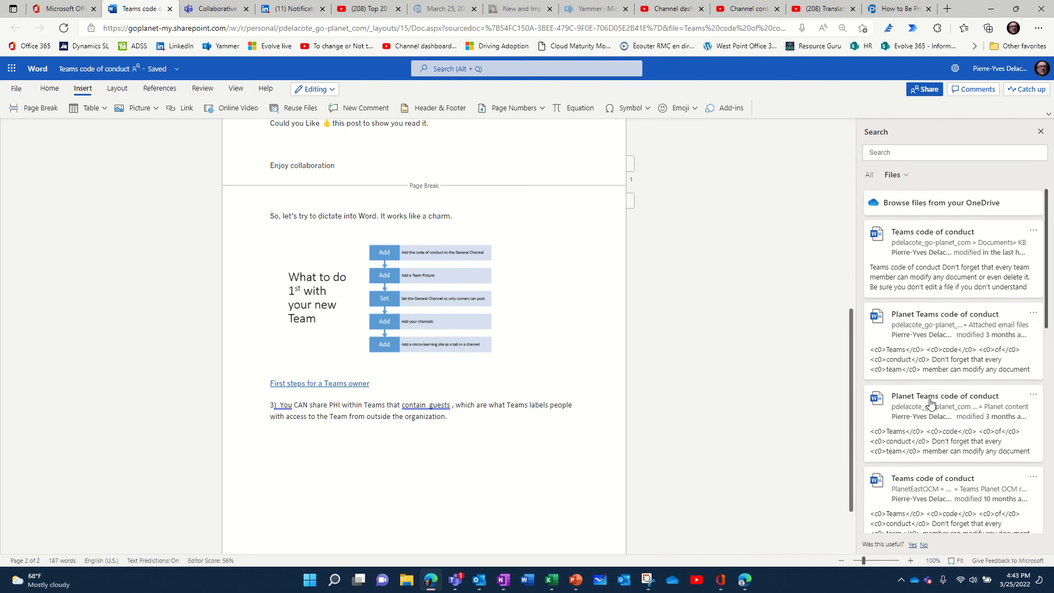
pyautogui.click(869, 175)
pyautogui.scroll(-5, 947, 409)
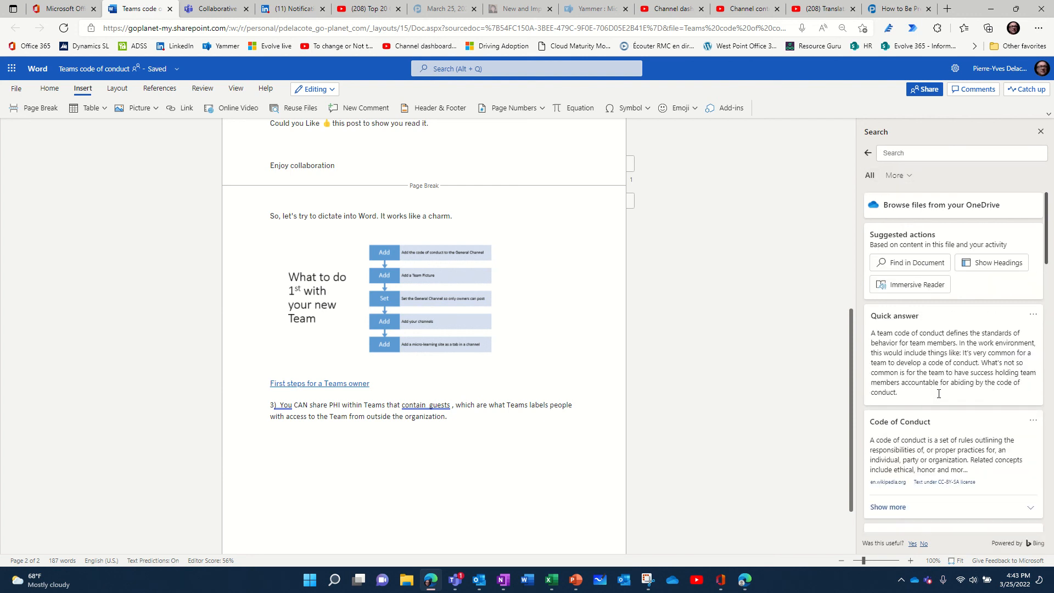
pyautogui.scroll(-3, 965, 389)
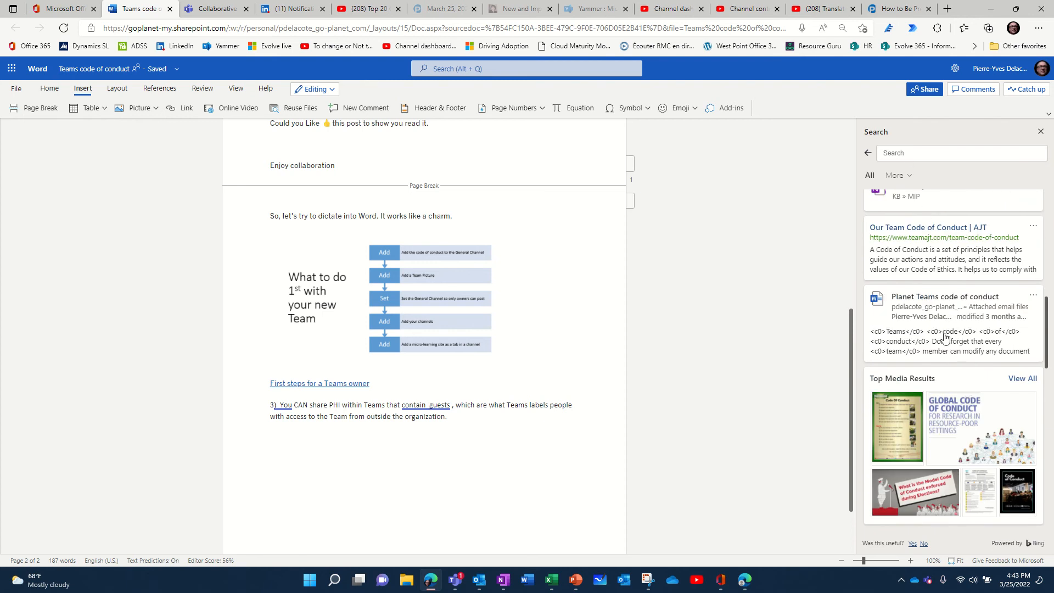
pyautogui.scroll(-2, 622, 449)
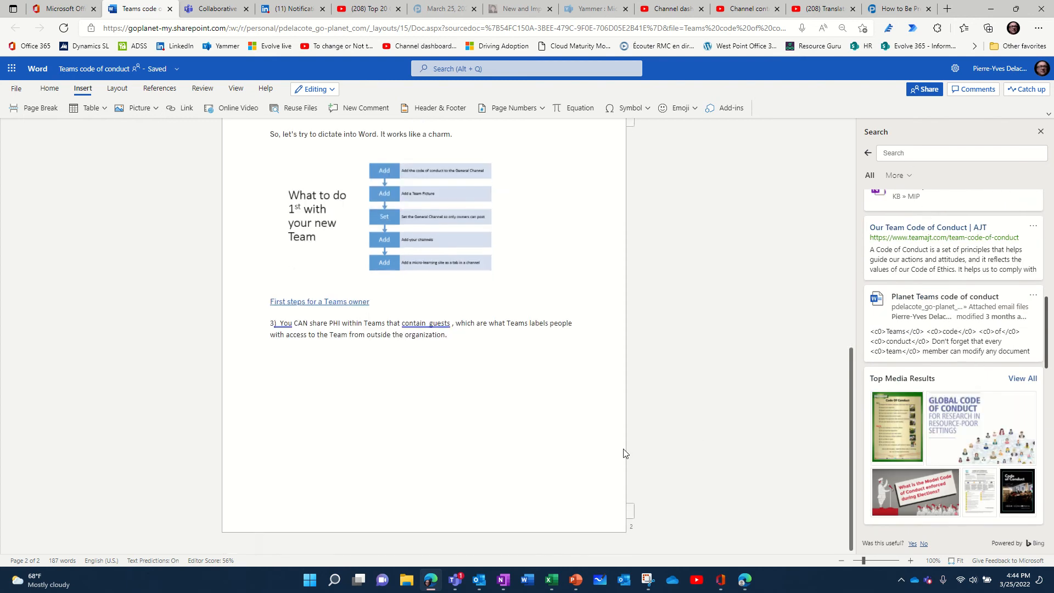
pyautogui.scroll(1, 624, 453)
pyautogui.scroll(4, 624, 453)
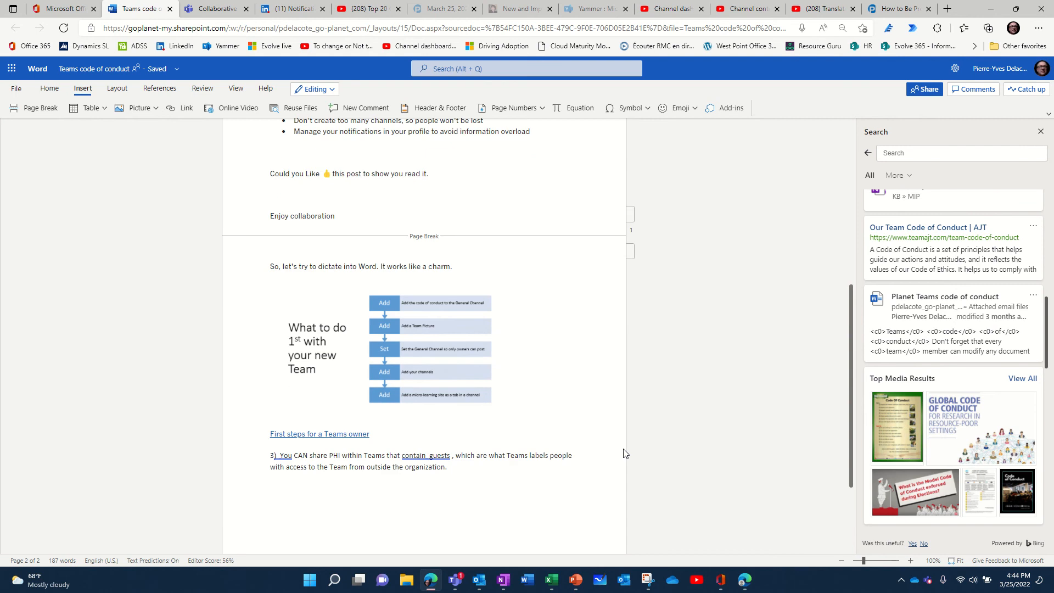
pyautogui.scroll(-5, 395, 356)
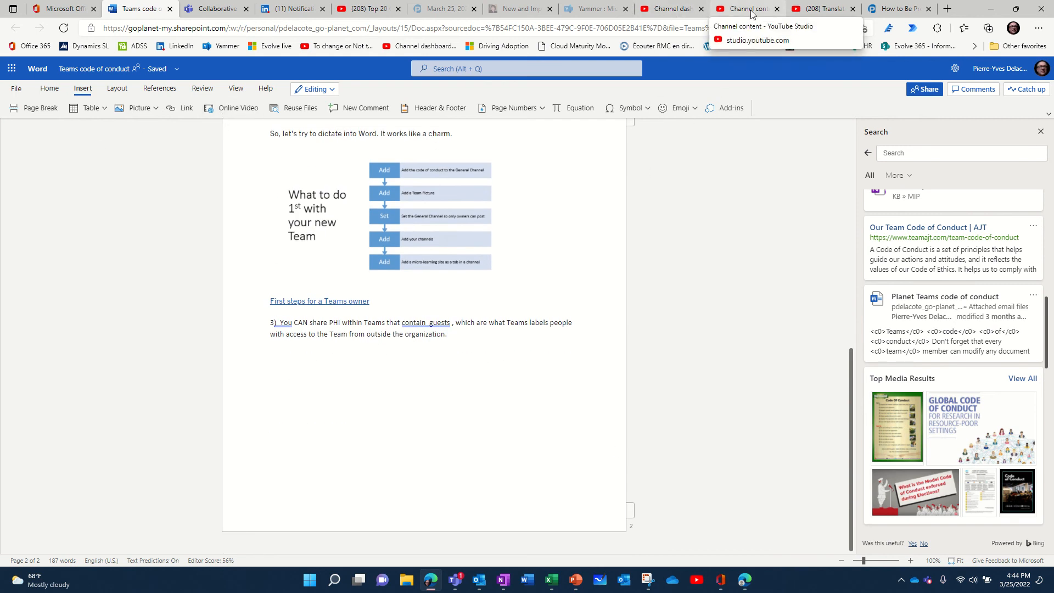
# Step: Switch to YouTube and copy the URL of the "Translating slides in a meeting" video
pyautogui.click(828, 12)
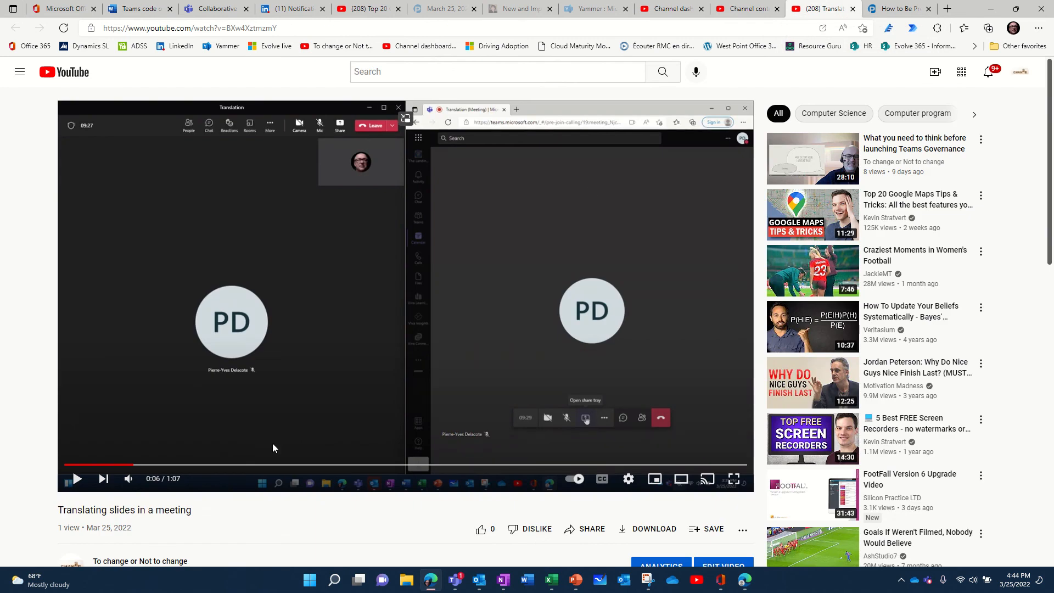
pyautogui.rightClick(281, 311)
pyautogui.click(354, 343)
# Step: Back in the Word document, insert the copied address as an online video below the PHI paragraph and close the search pane
pyautogui.click(140, 9)
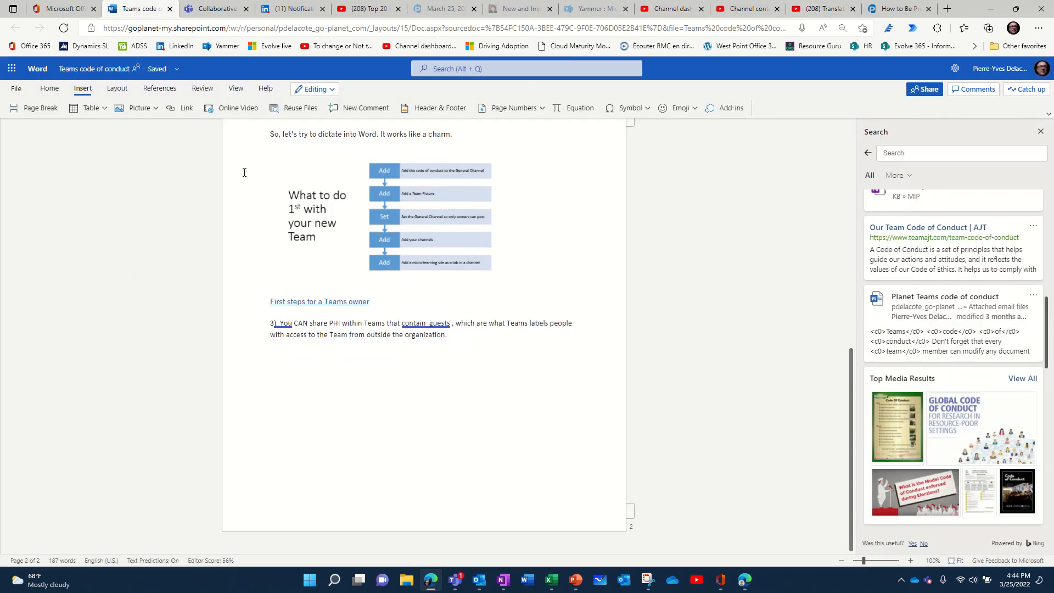
pyautogui.click(218, 112)
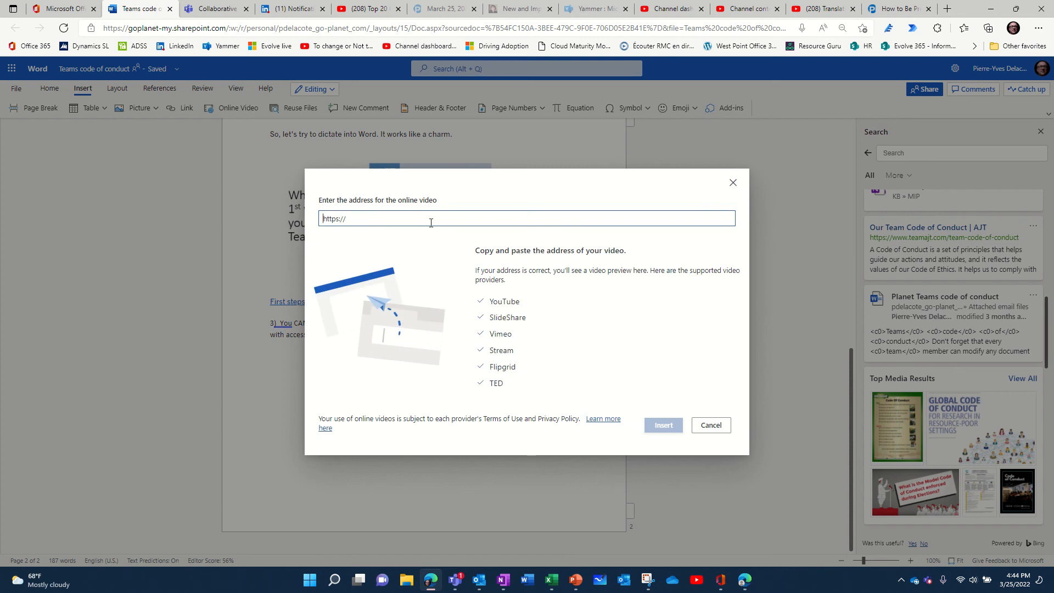
pyautogui.hotkey('ctrl', 'v')
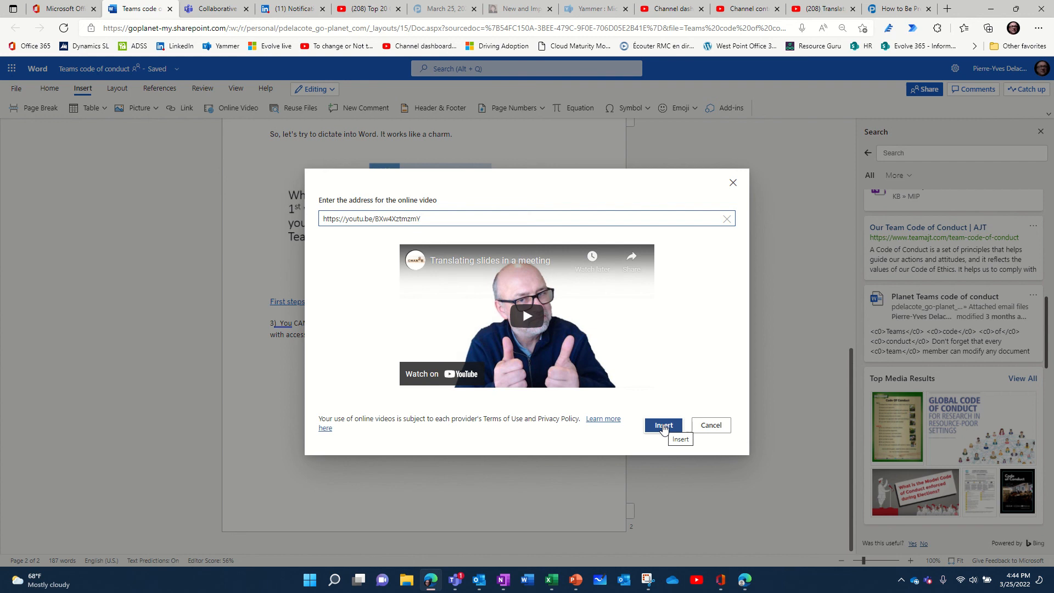
pyautogui.click(663, 426)
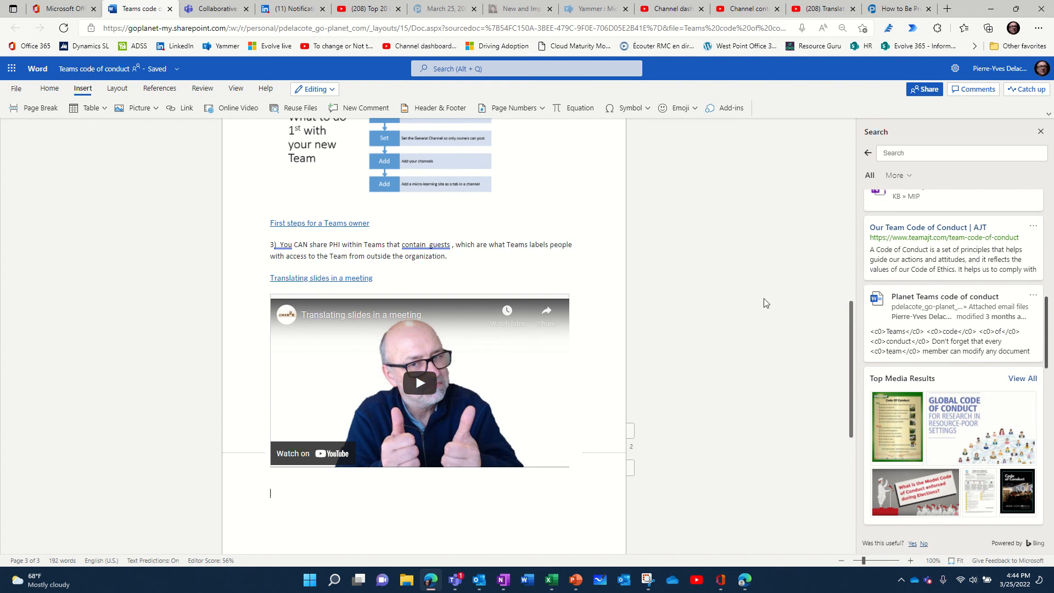
pyautogui.scroll(3, 767, 338)
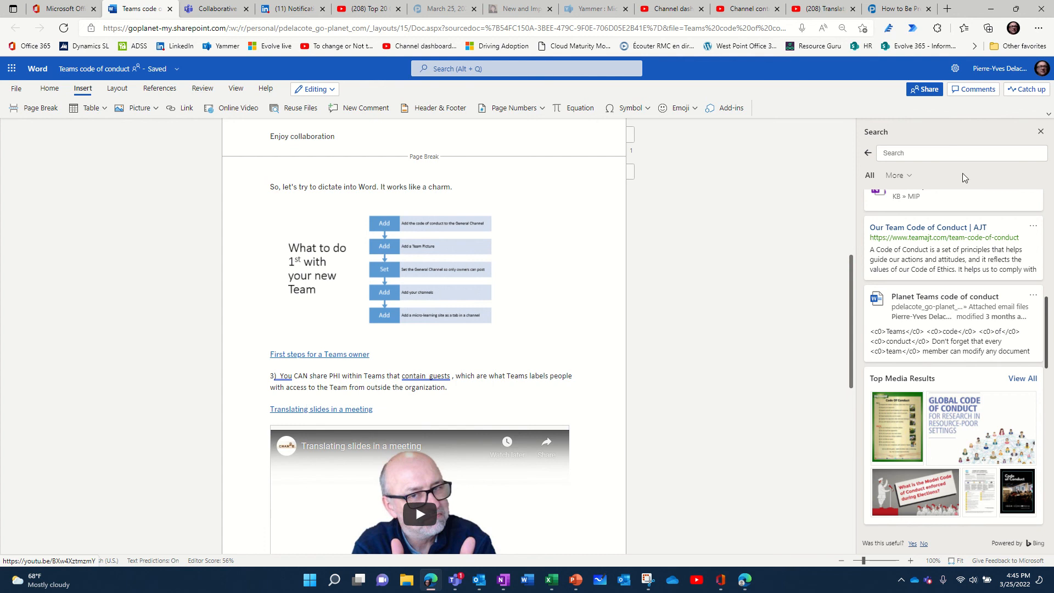
pyautogui.click(1039, 133)
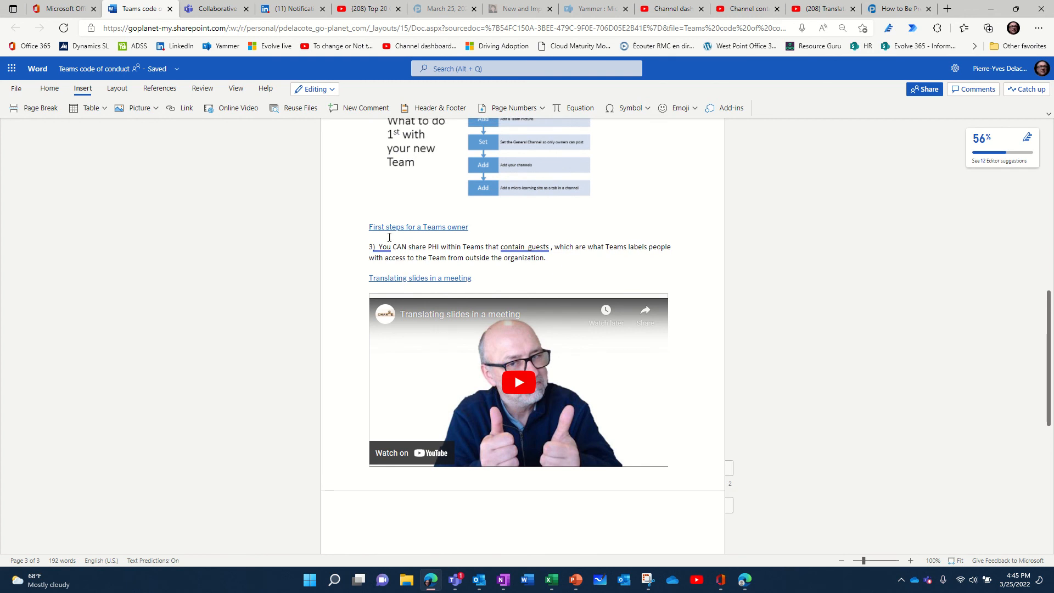
# Step: Open the document in the Word desktop app and examine how the inserted slide, text and video appear there
pyautogui.click(332, 90)
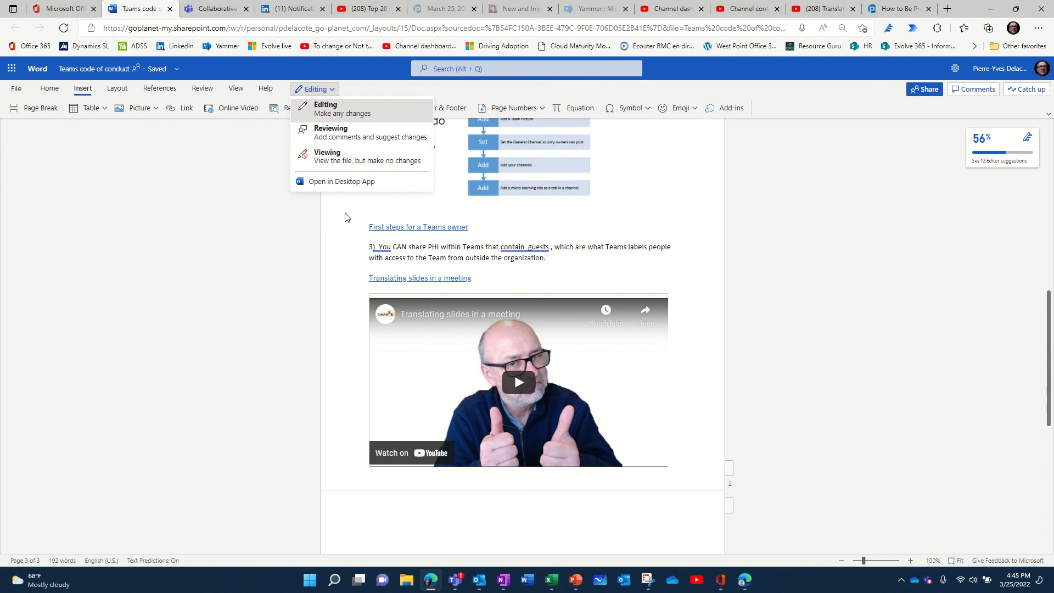
pyautogui.click(342, 181)
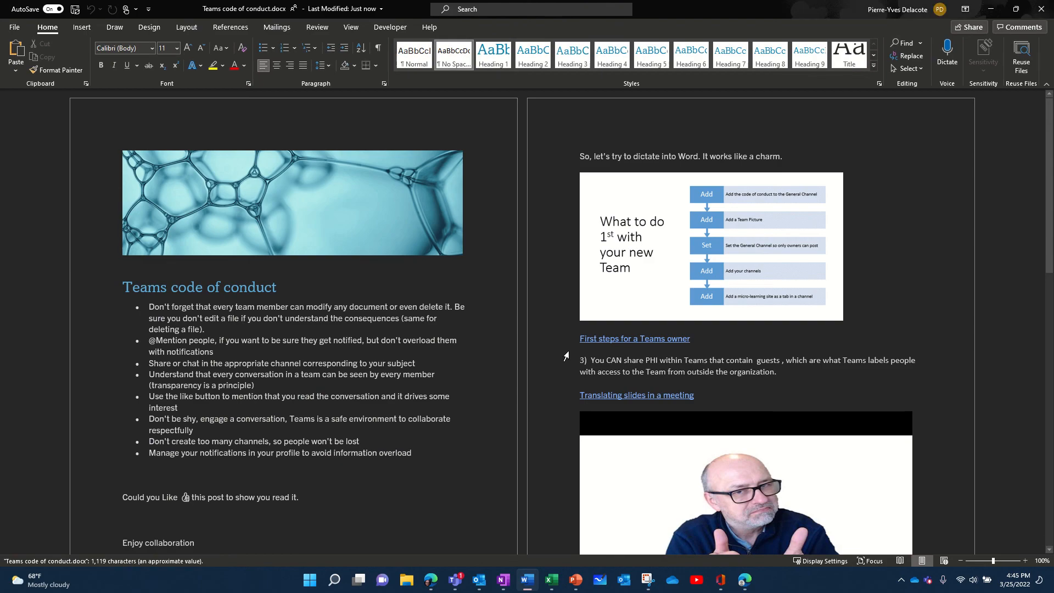
pyautogui.scroll(-3, 732, 359)
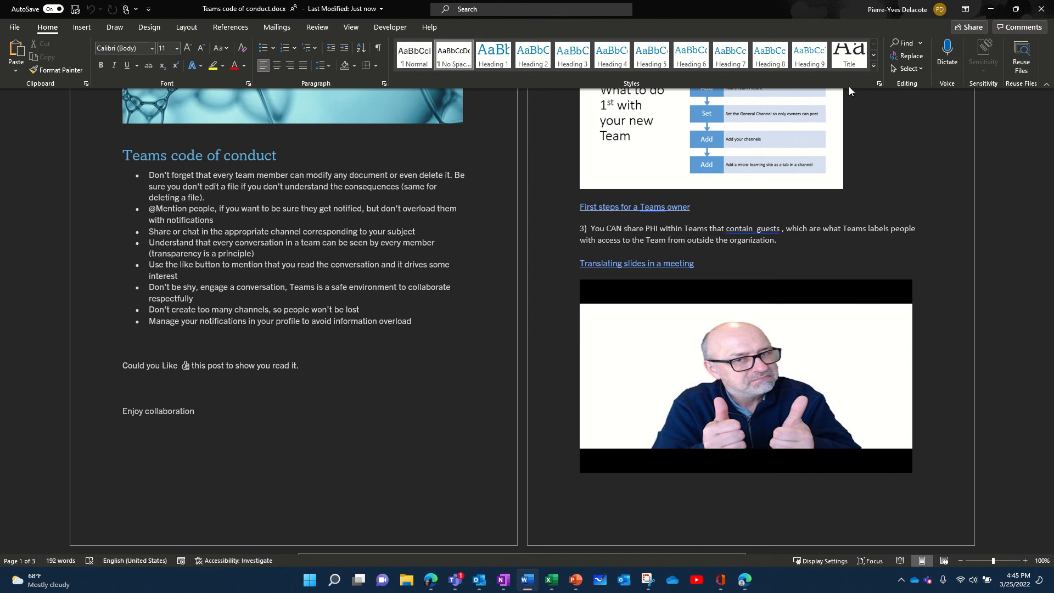
pyautogui.scroll(3, 392, 350)
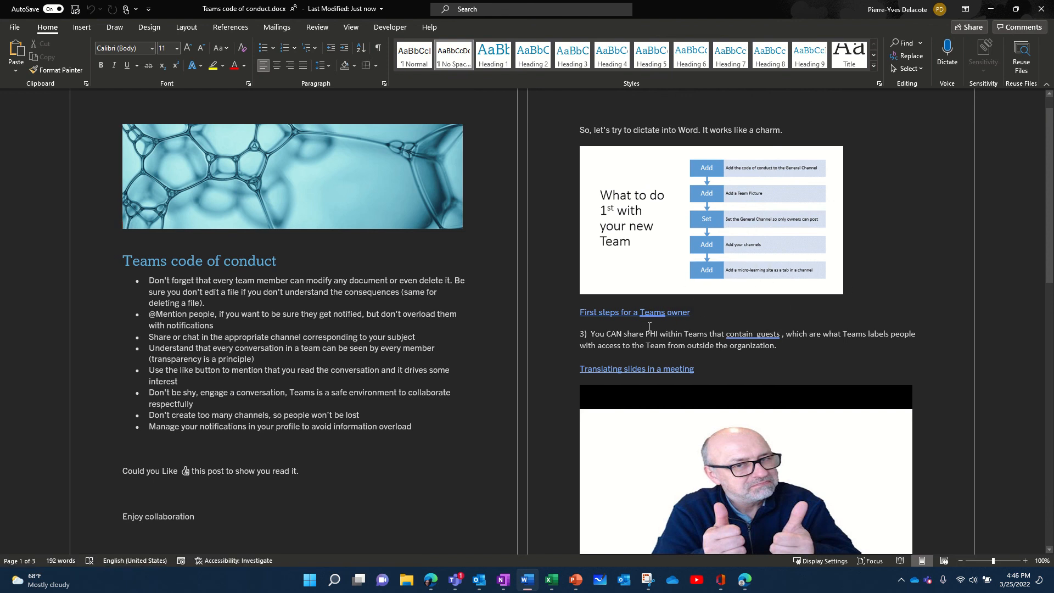
# Step: Close the desktop copy, return to the browser version, and play the embedded "Translating slides in a meeting" video within the document
pyautogui.click(1041, 9)
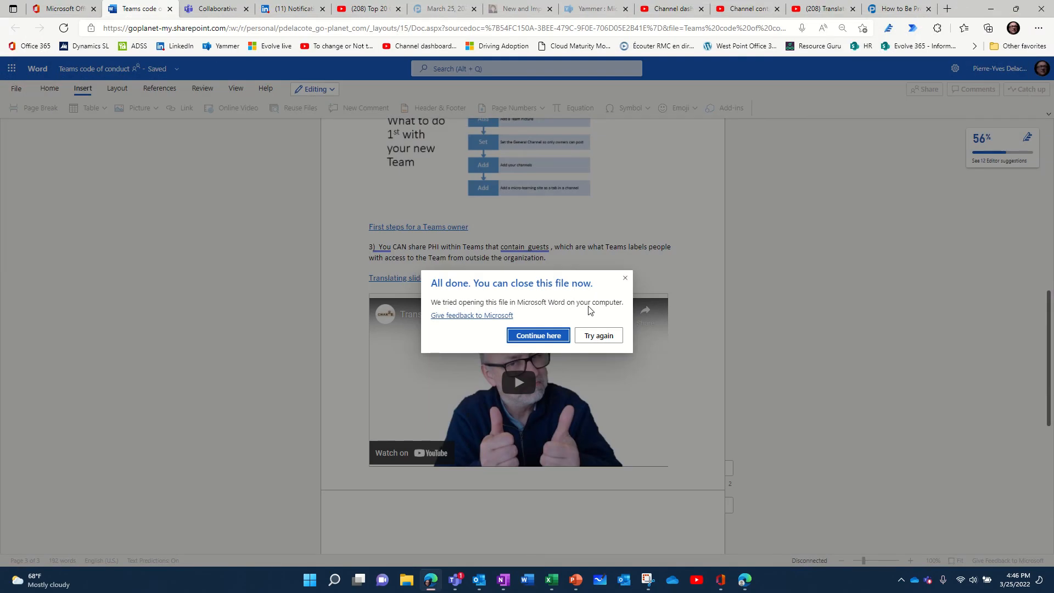
pyautogui.click(625, 280)
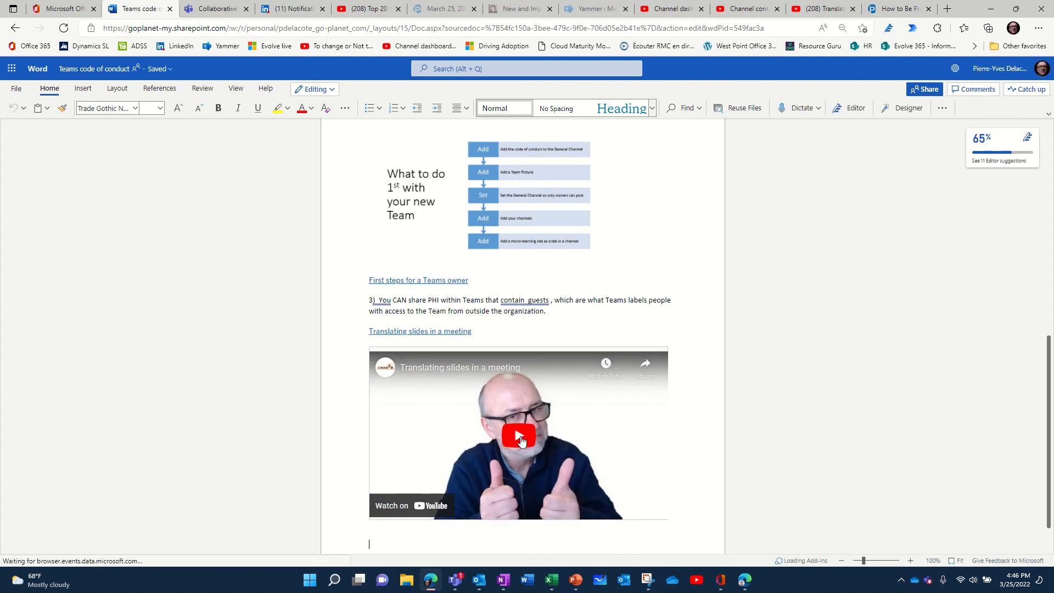
pyautogui.click(519, 438)
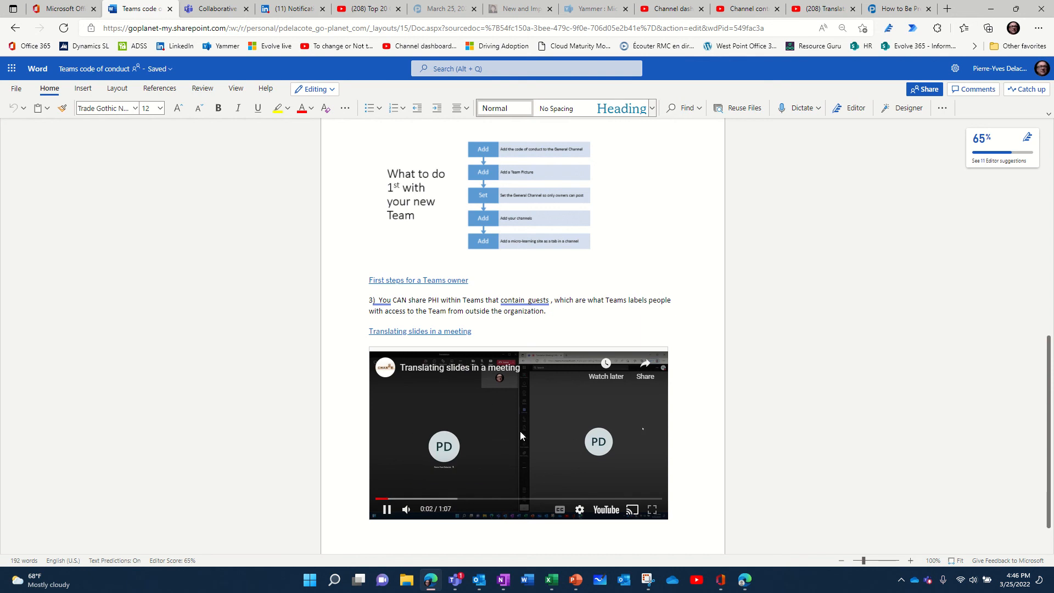
pyautogui.scroll(2, 497, 252)
pyautogui.scroll(-3, 496, 258)
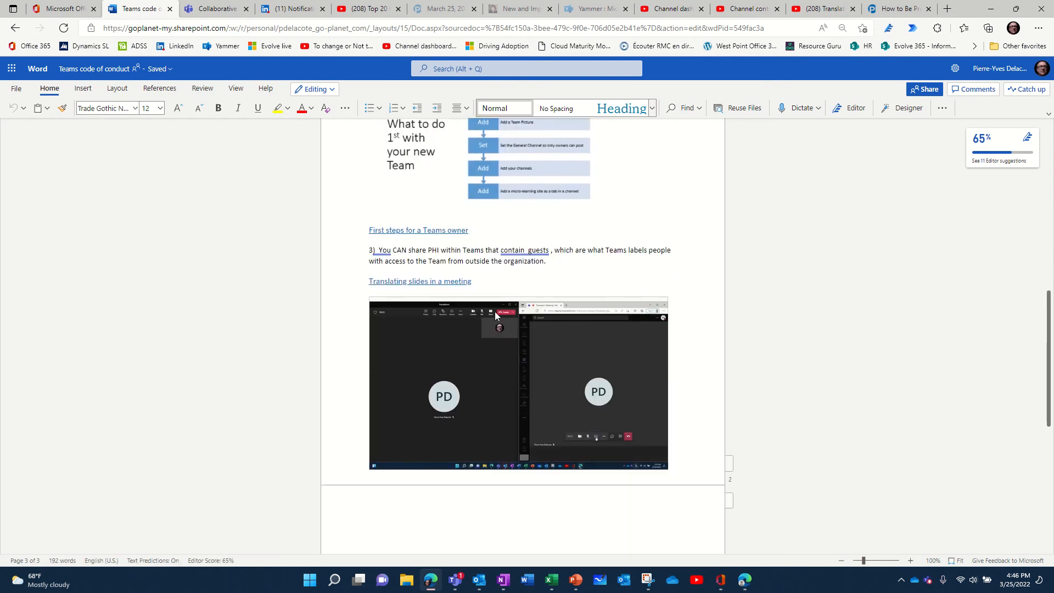
pyautogui.moveTo(496, 310)
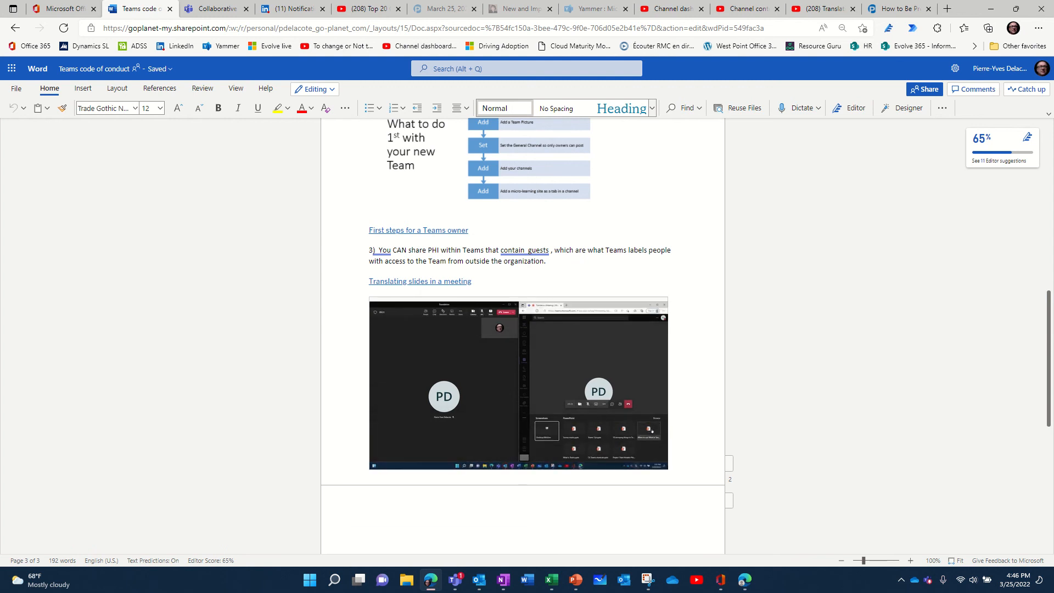
pyautogui.moveTo(544, 356)
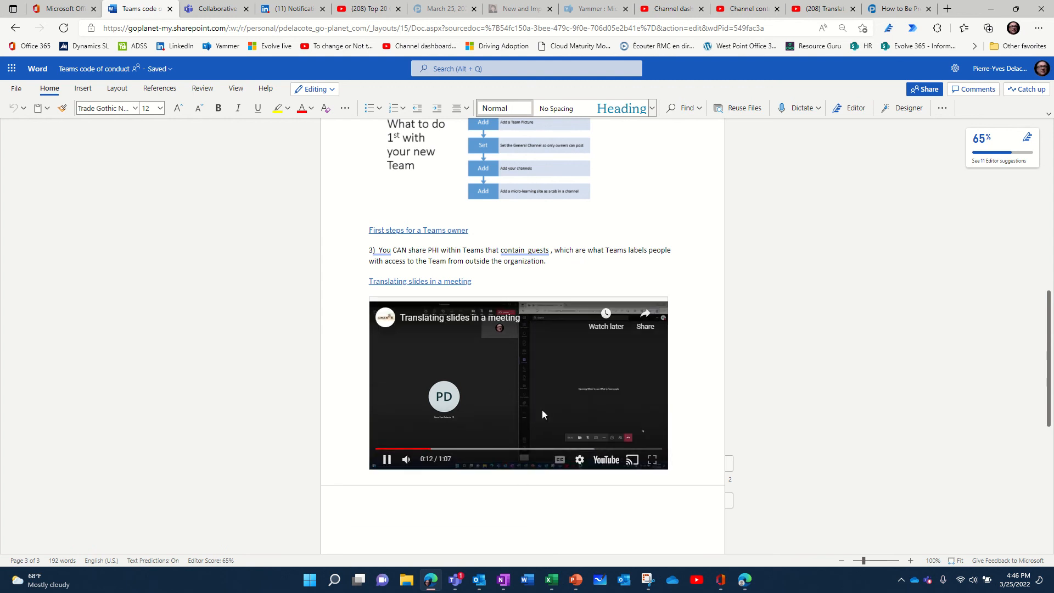